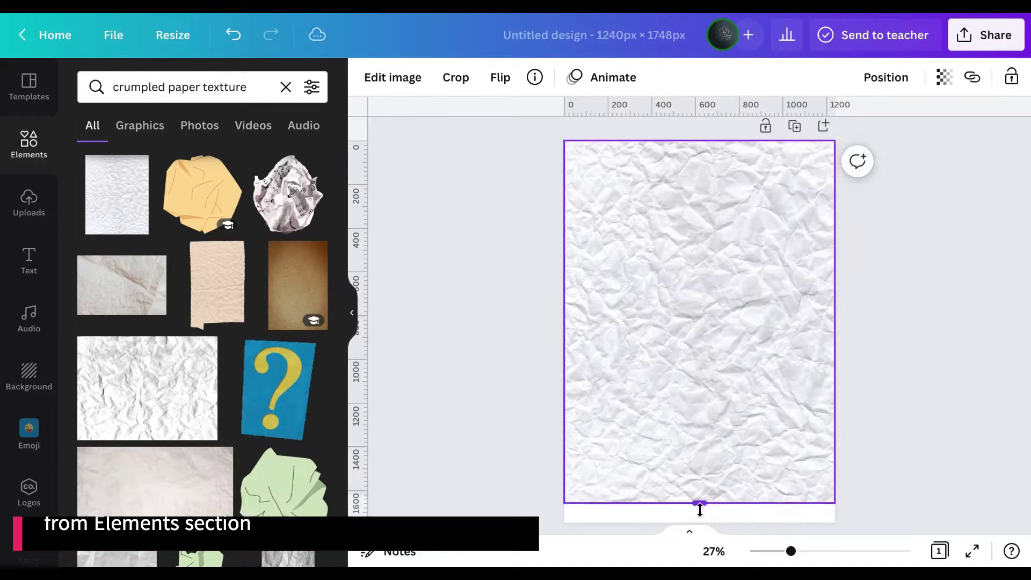
Make the crumpled paper texture more transparent so that it forms a faint page background
left_click(945, 86)
left_click_drag(936, 143, 818, 144)
left_click(881, 226)
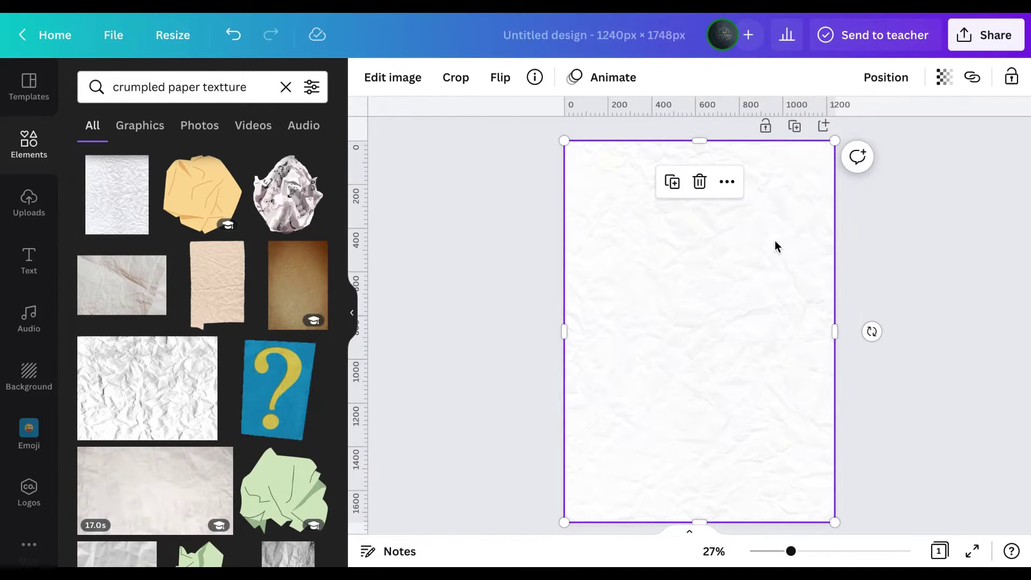
left_click(907, 236)
Search the elements for "watercolor spring floral" and add the wide wildflower border to the page
left_click(286, 87)
type("watercolor spring fl")
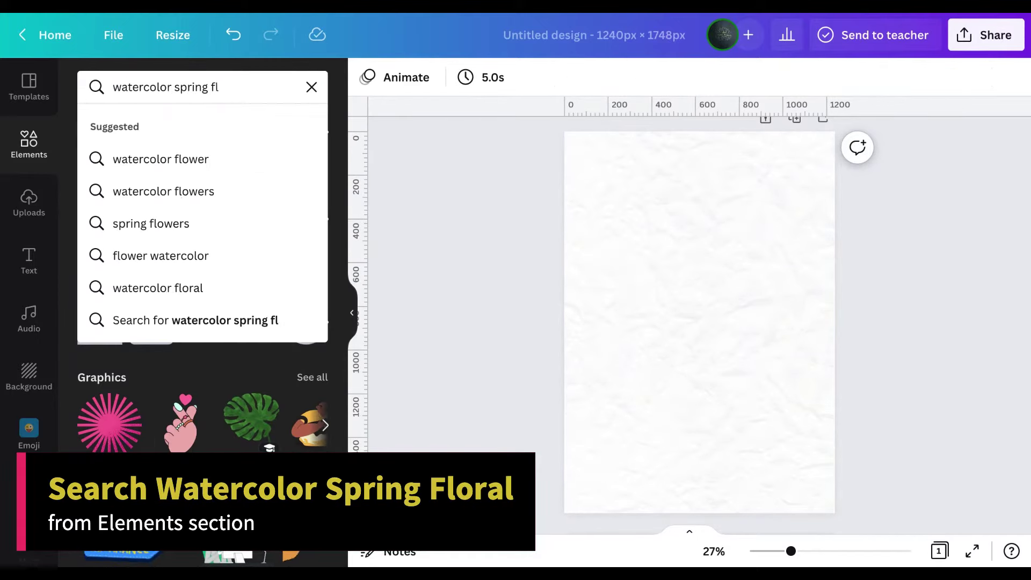
type("oral")
key("Return")
left_click(116, 193)
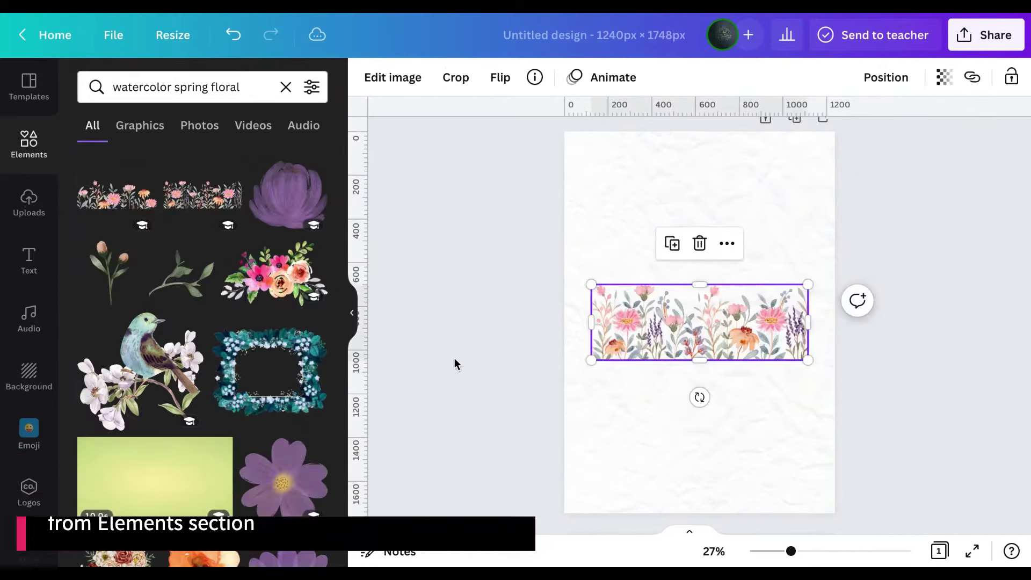
Enlarge the wildflower border to span the full page width and align it along the page's bottom edge
left_click_drag(651, 300, 652, 451)
left_click_drag(591, 437, 551, 423)
left_click_drag(600, 482, 564, 470)
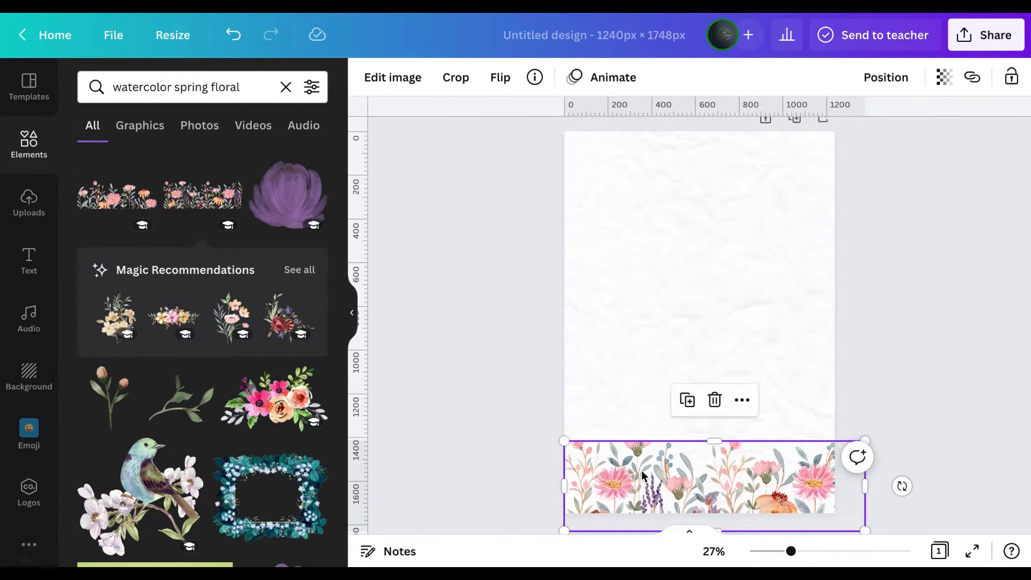
left_click(495, 349)
left_click(697, 456)
left_click_drag(714, 440, 714, 422)
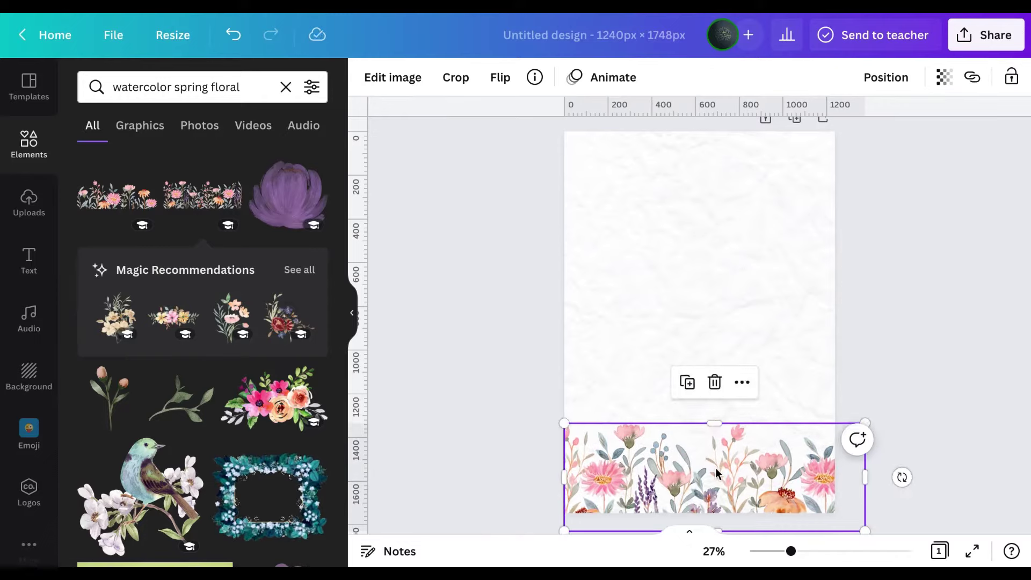
mouse_move(714, 468)
left_mouse_down()
mouse_move(719, 486)
mouse_move(718, 475)
left_mouse_up()
Search the elements for "watercolor floral" and add the leafy branch with orange berries to the page
left_click(286, 87)
type("wate")
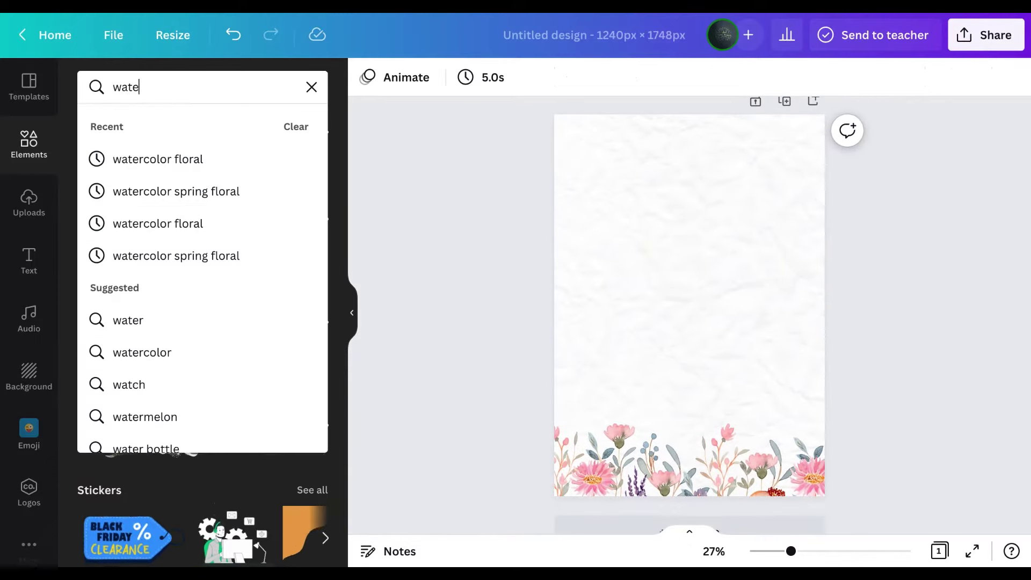
type("rcolor")
left_click(164, 157)
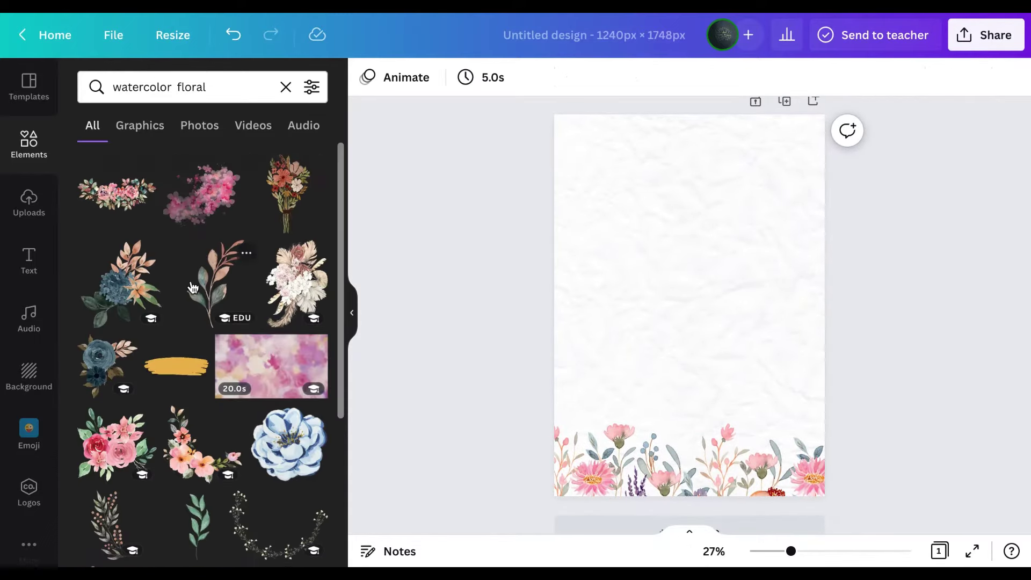
scroll(193, 287, "down", 4)
left_click(192, 287)
scroll(180, 384, "down", 10)
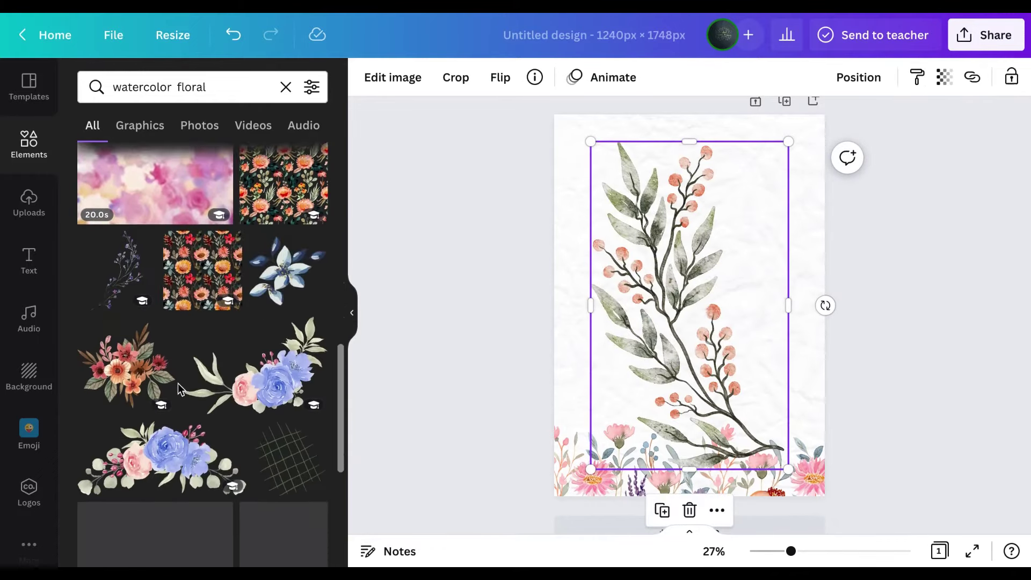
scroll(180, 389, "down", 10)
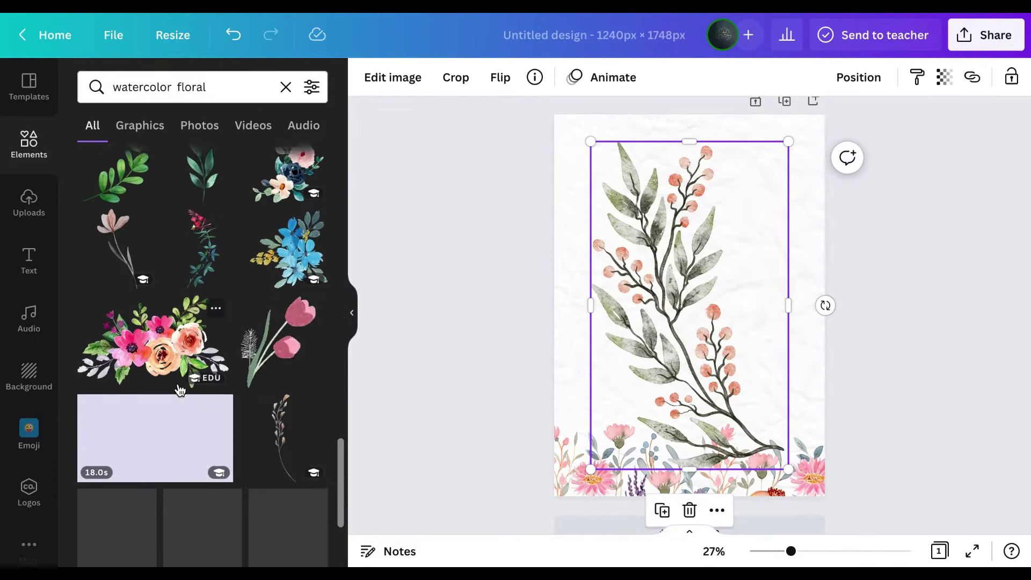
scroll(179, 383, "down", 1)
Set up two berry branches, shrinking one and rotating it so that it grows inward from the page's left edge
left_click_drag(788, 468, 798, 287)
left_click(649, 255)
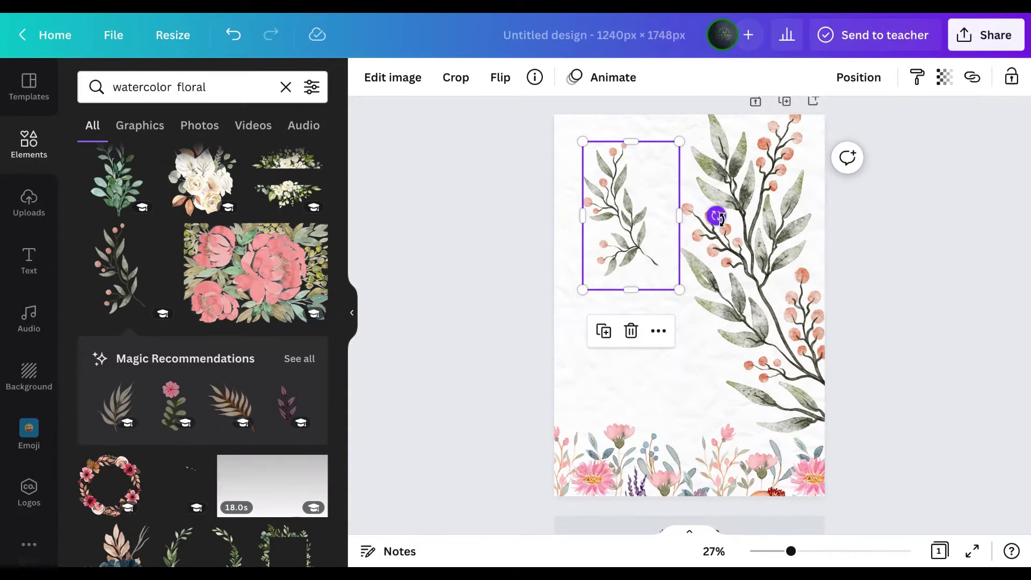
left_click_drag(715, 215, 659, 295)
left_click_drag(593, 250, 546, 278)
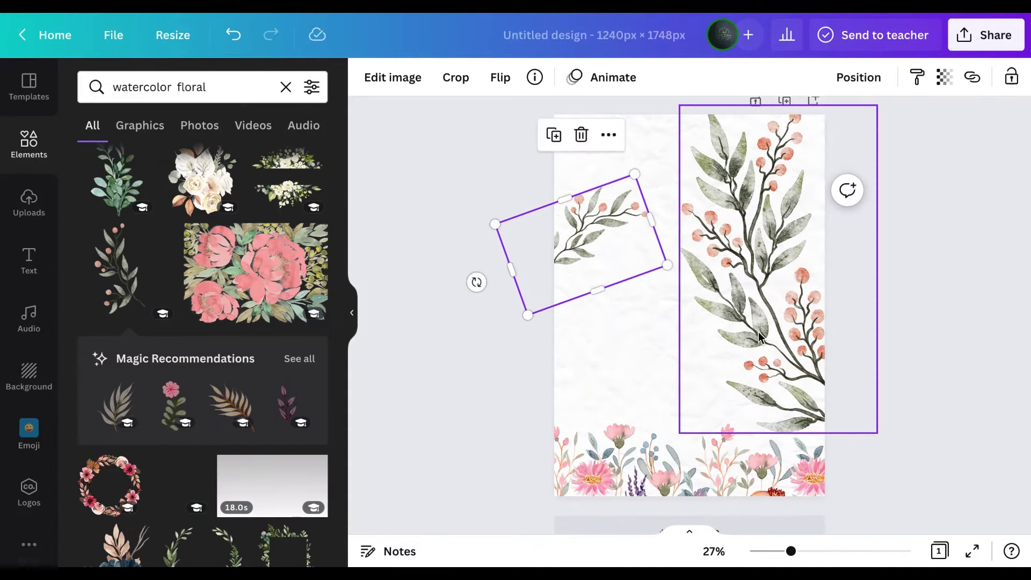
Shrink the large berry branch, tilt it and place it partly beyond the page's right edge
left_click(724, 328)
left_click_drag(678, 434, 756, 354)
left_click_drag(769, 312, 718, 377)
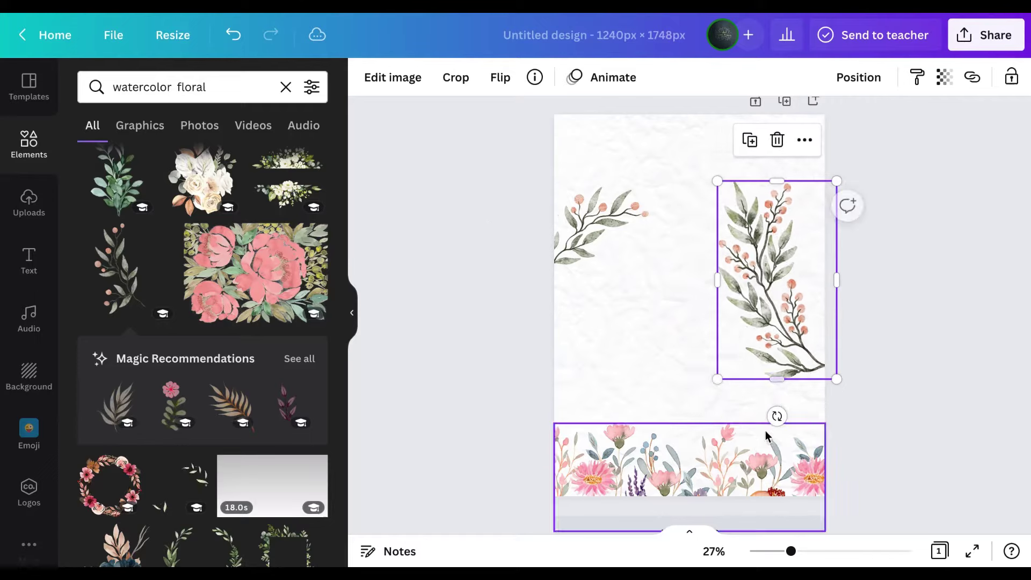
left_click_drag(776, 417, 844, 396)
left_click_drag(794, 317, 840, 299)
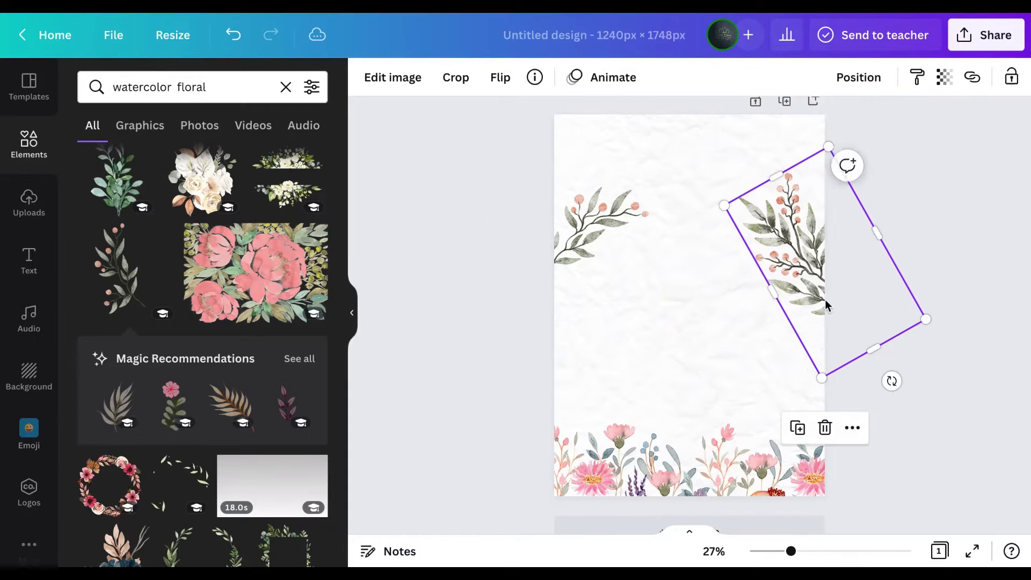
left_click(588, 221)
Search the elements for "Wedding couple" and add the illustrated couple in floral traditional dress holding hands
left_click(286, 87)
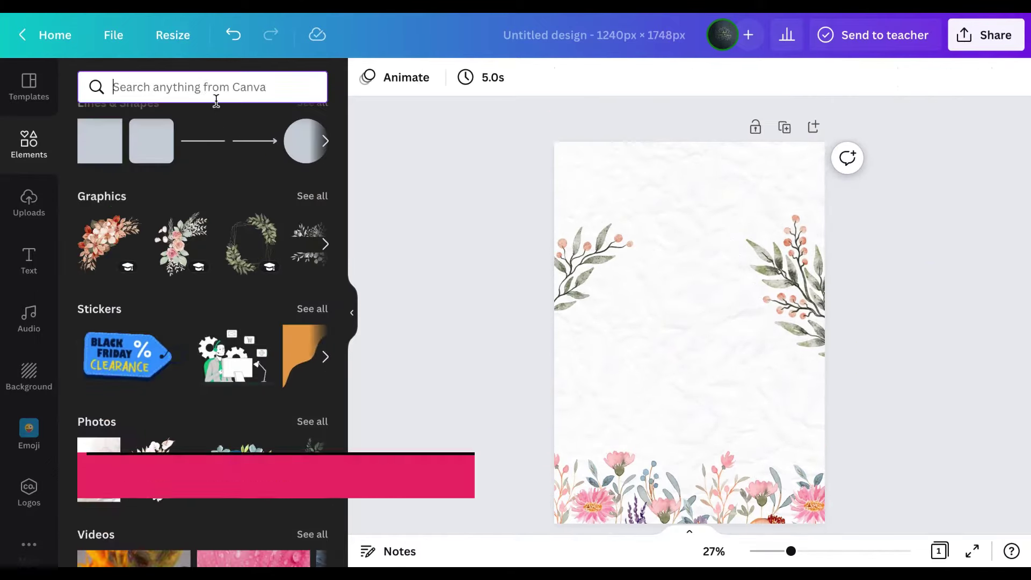
type("couple")
key("Return")
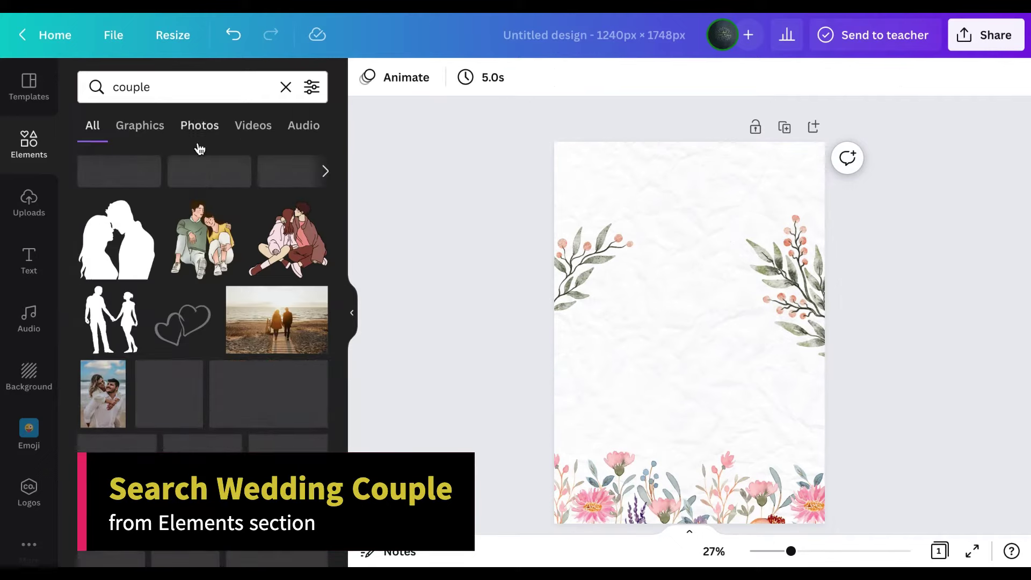
left_click(199, 173)
scroll(198, 300, "down", 3)
scroll(197, 301, "down", 8)
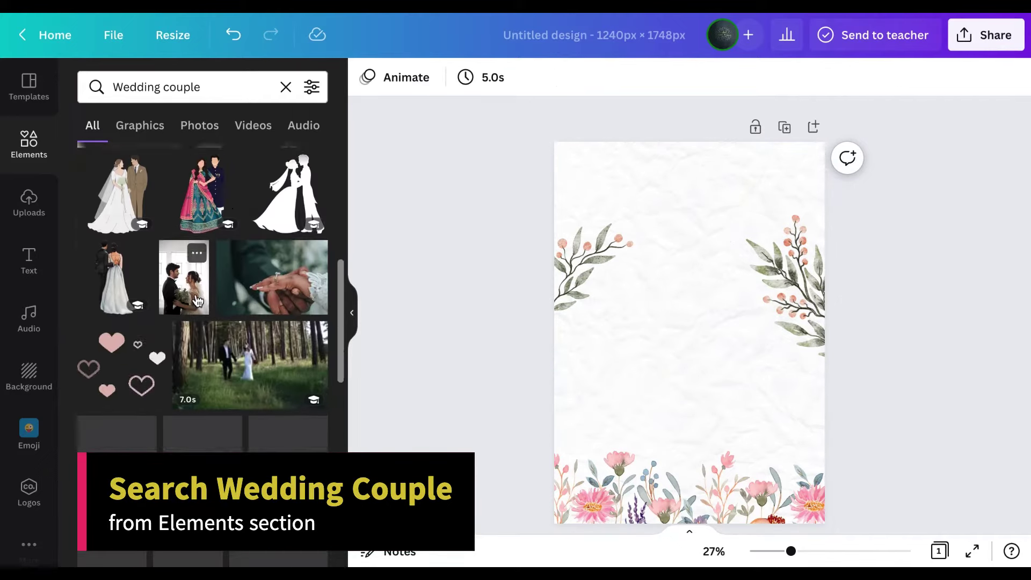
scroll(197, 299, "down", 12)
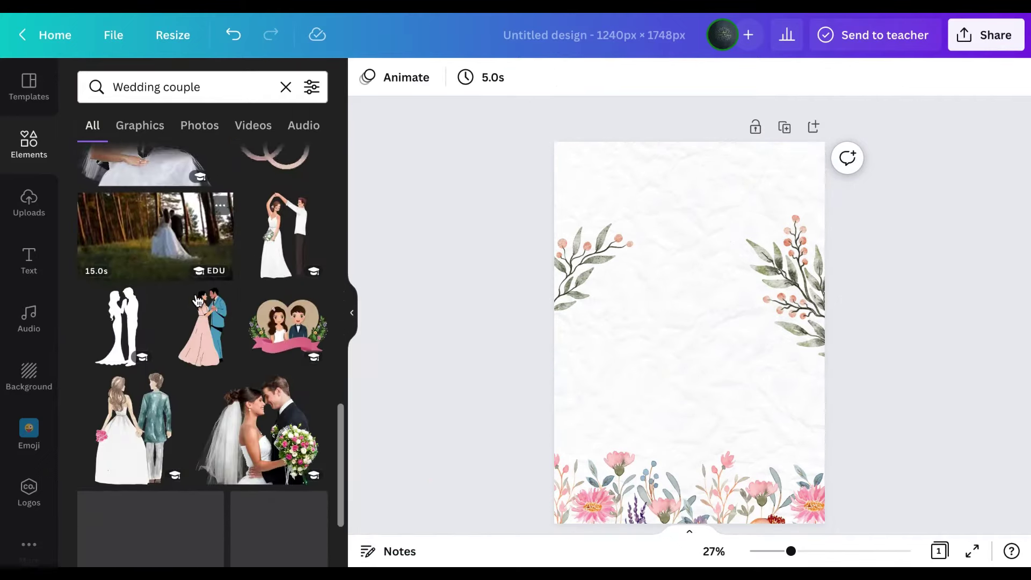
scroll(198, 300, "down", 3)
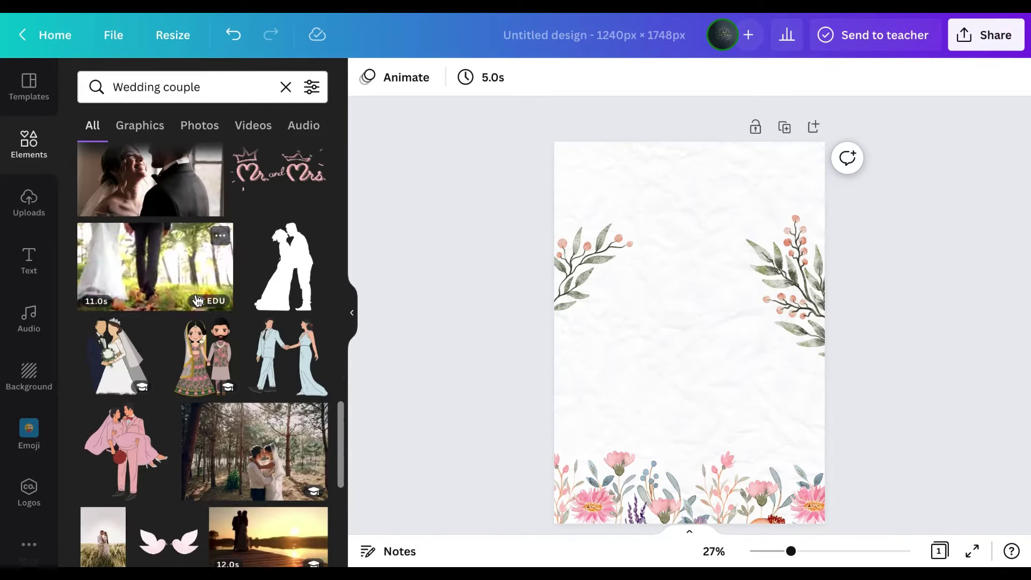
left_click(202, 360)
Crop the lower part of the couple illustration, then enlarge and centre it between the two berry branches
left_click_drag(711, 348, 688, 347)
left_click_drag(638, 244, 614, 220)
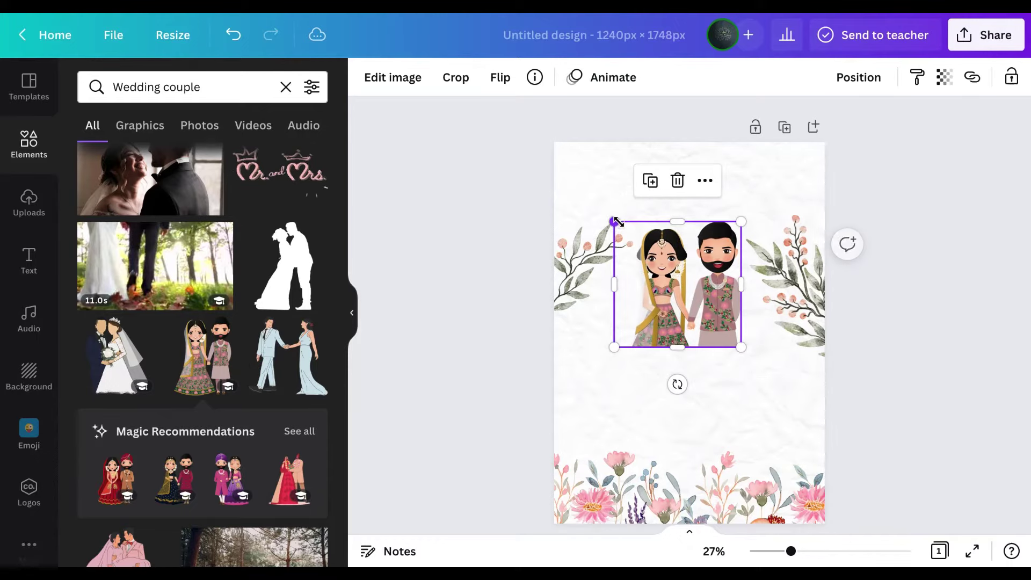
left_click_drag(654, 290, 660, 312)
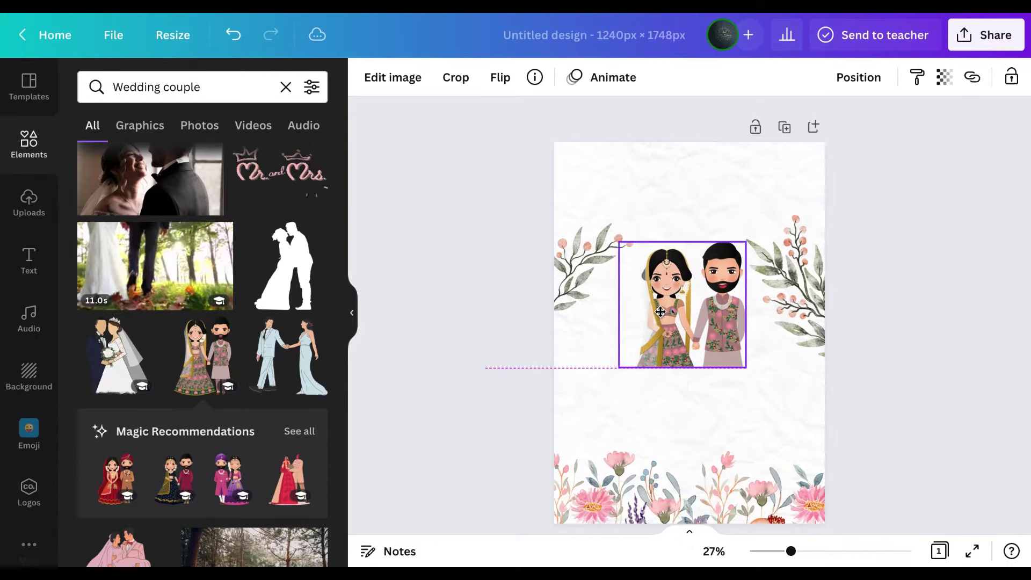
left_click(606, 204)
Search the elements for "ribbon banner" and add the plain flat ribbon to the page
left_click(286, 87)
type("ri")
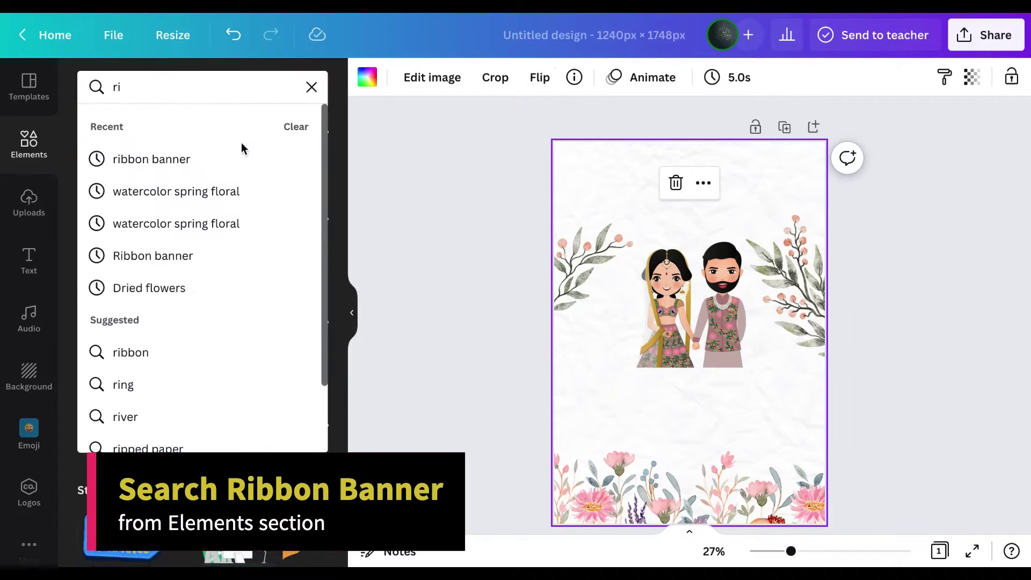
left_click(232, 156)
left_click(117, 240)
Colour the ribbon light pink and fit it directly beneath the couple as their base
left_click_drag(687, 341, 687, 382)
left_click(367, 76)
left_click(137, 381)
left_click_drag(634, 360, 672, 369)
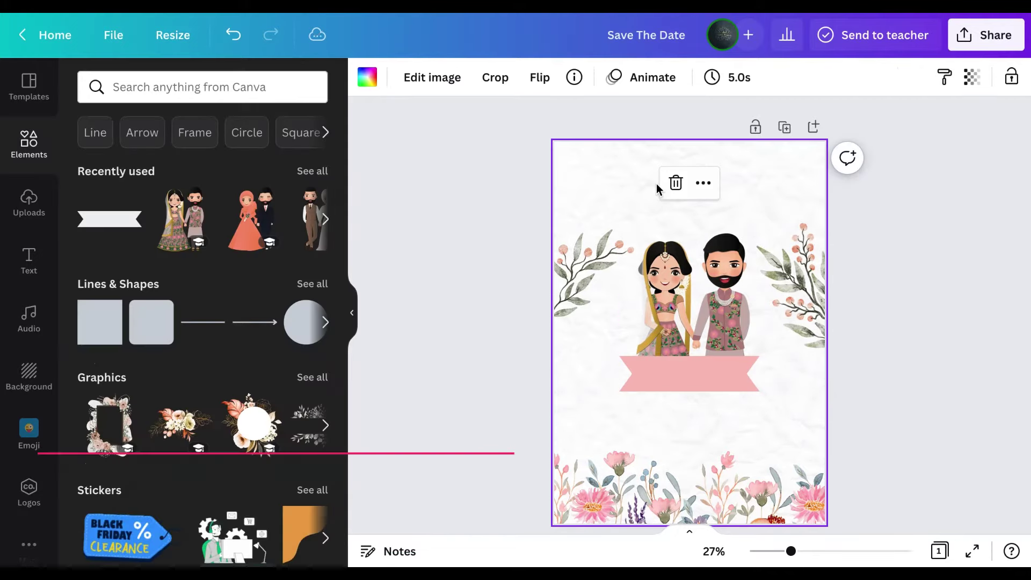
Add the heading "YOU'RE INVITED TO OUR WEDDING:" at font size 47, centred at the top of the page
key("t")
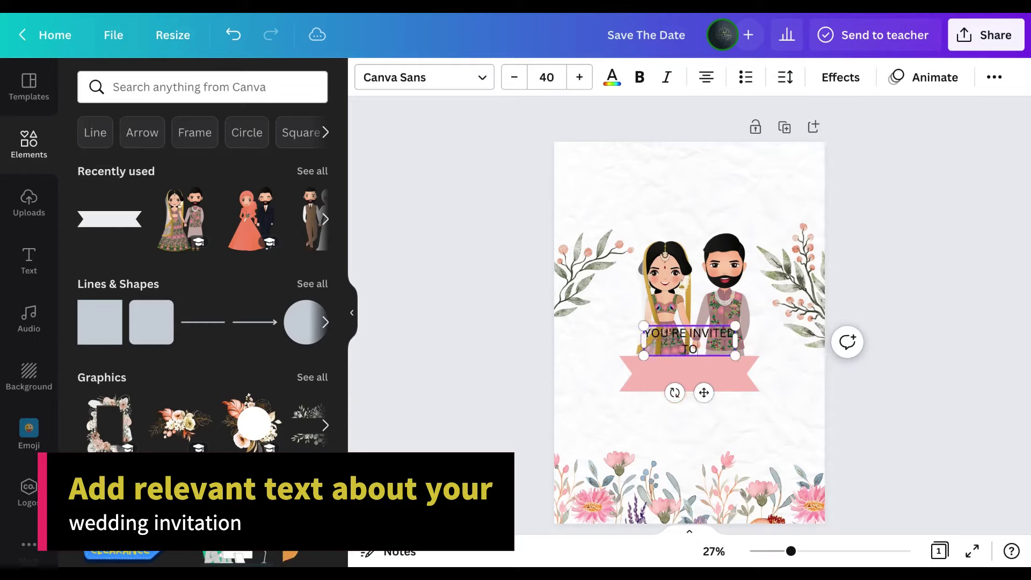
type("ING")
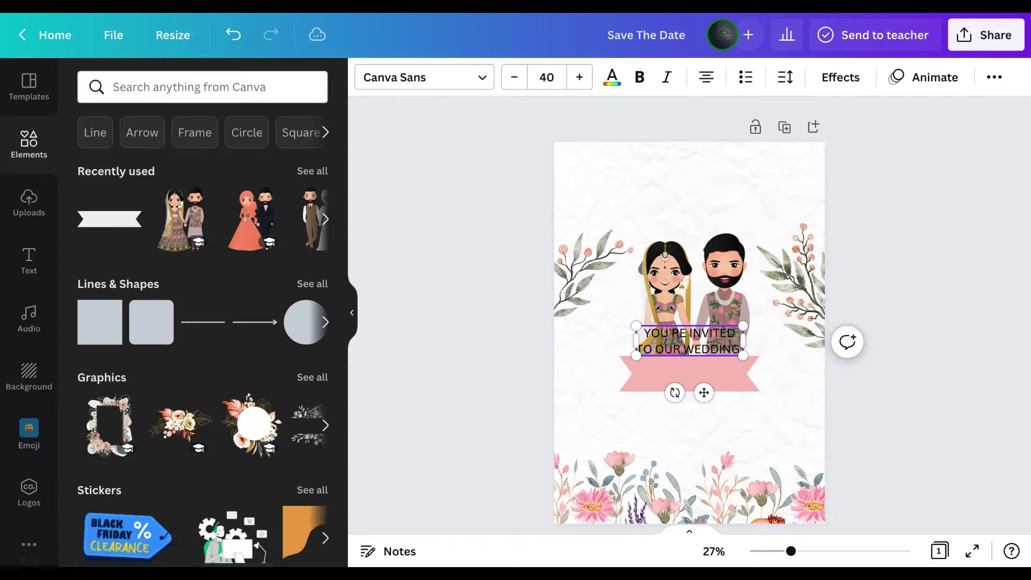
left_click_drag(672, 326, 581, 145)
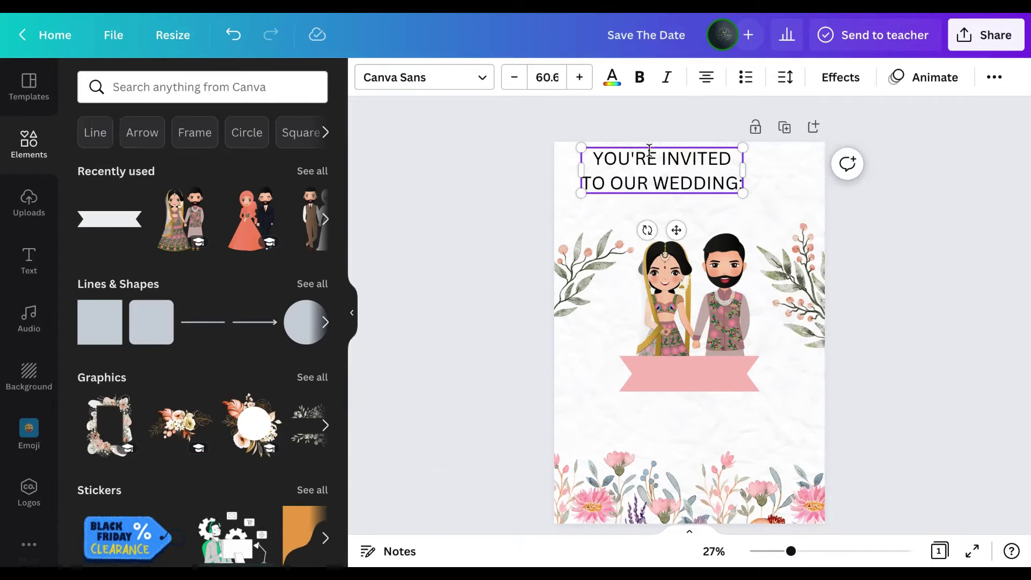
left_click_drag(649, 149, 683, 154)
left_click_drag(614, 153, 677, 148)
Set the invitation heading's text colour to a custom dark maroon
left_click(612, 77)
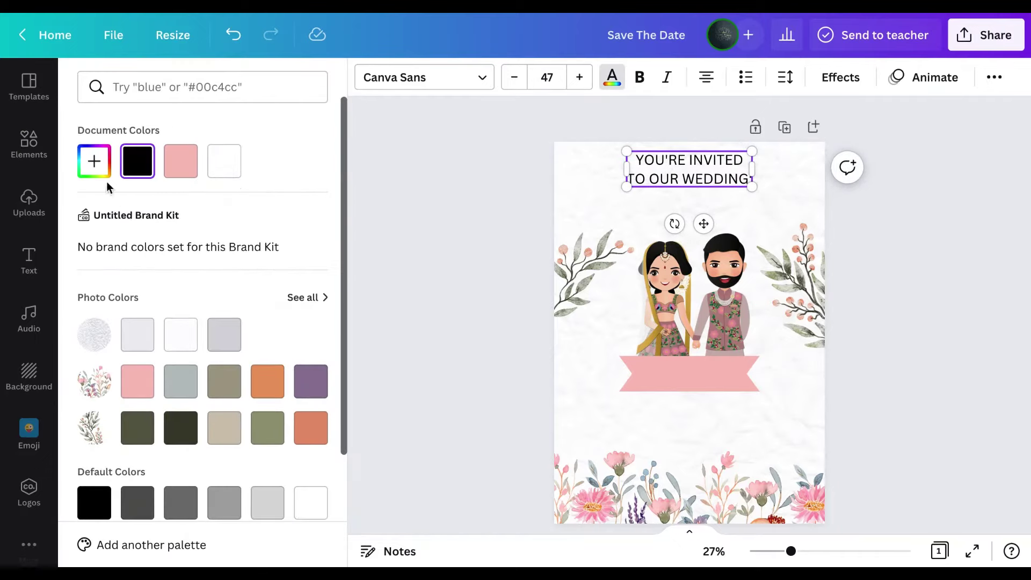
left_click(94, 161)
left_click(252, 248)
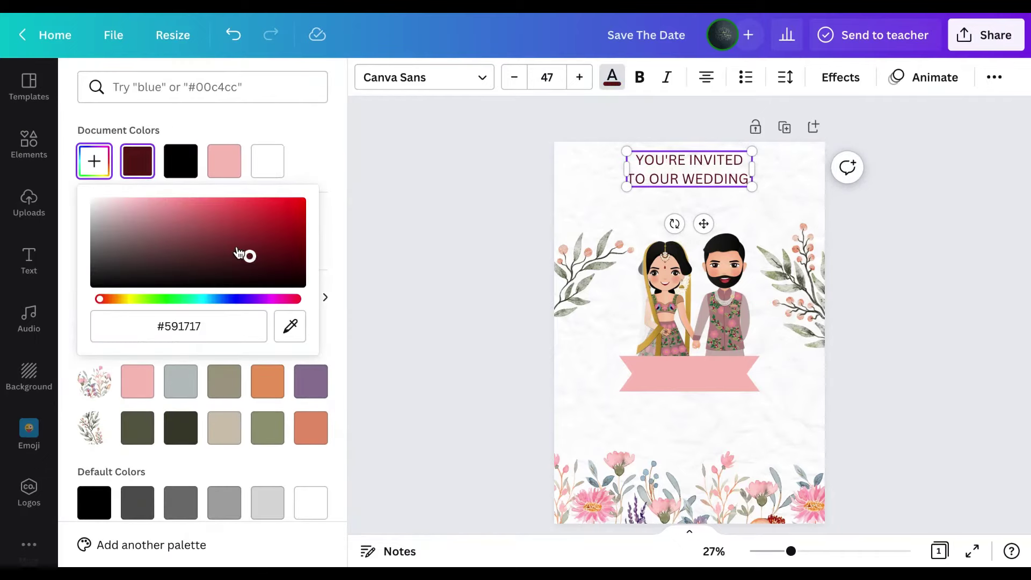
left_click(891, 217)
Add a text line with the couple's names, enlarge it to size 83.3 and centre it beneath the heading
left_click(721, 215)
key("t")
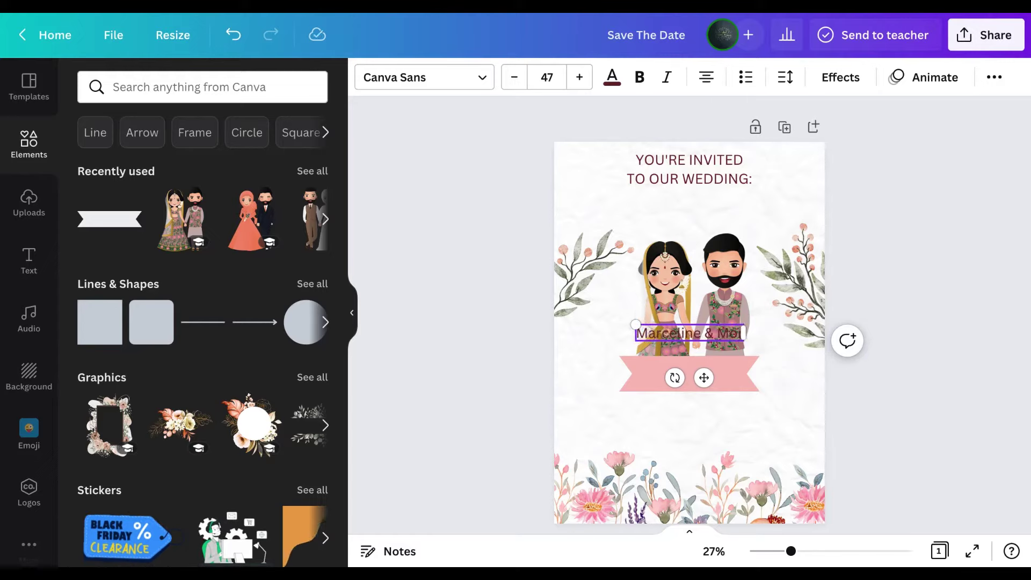
left_click_drag(646, 323, 559, 192)
left_click(613, 188)
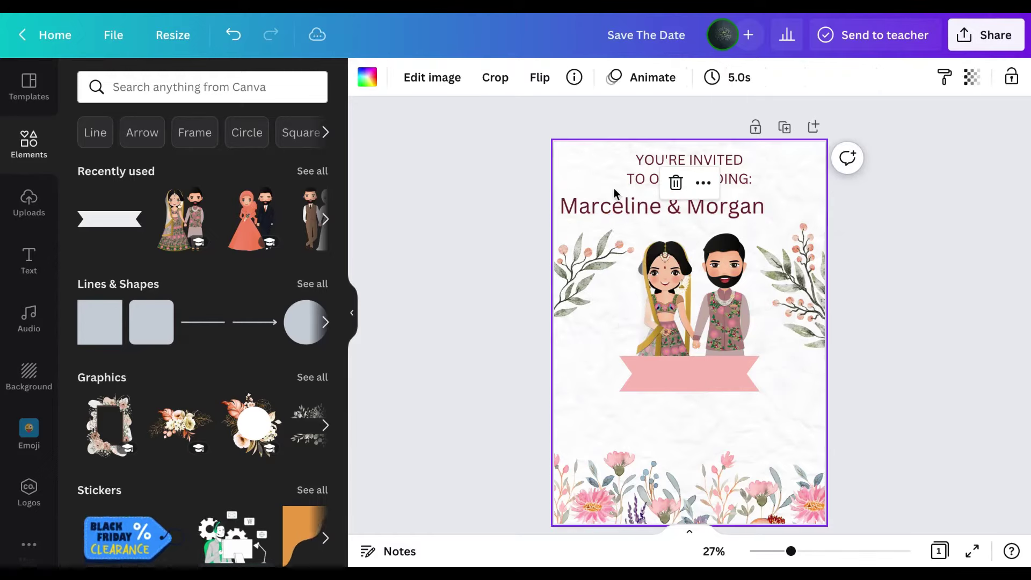
left_click(666, 208)
left_click_drag(589, 197, 563, 189)
left_click(613, 219)
left_click_drag(626, 207, 634, 209)
Change the names line to the Alex Brush font and enlarge it to size 105
left_click(441, 78)
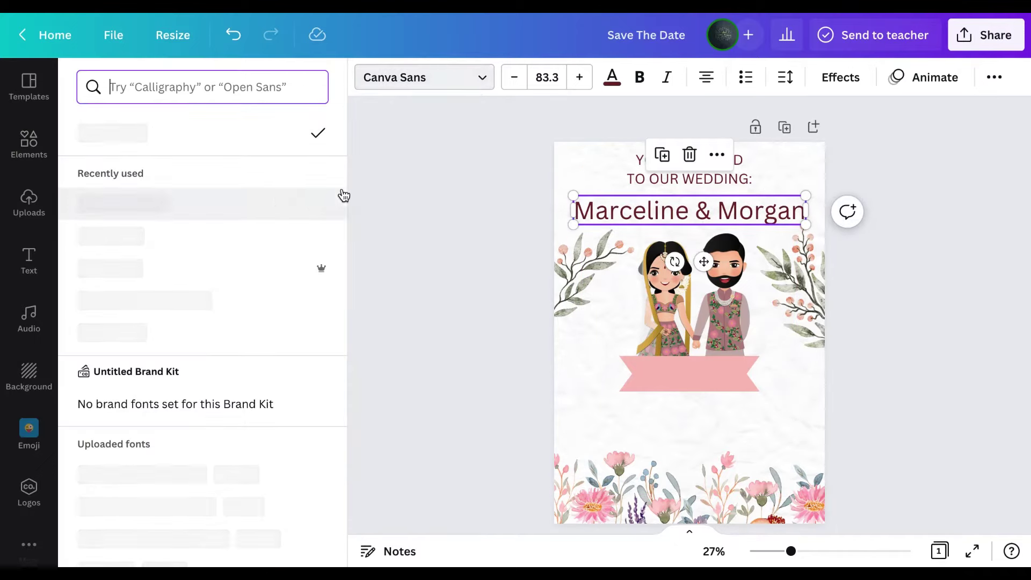
scroll(202, 222, "down", 5)
scroll(205, 227, "down", 15)
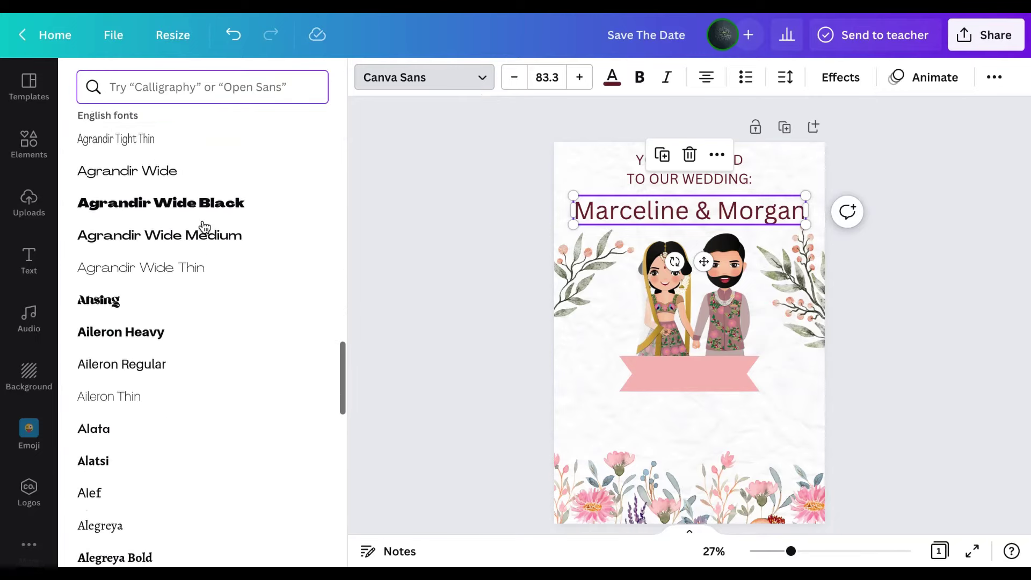
scroll(203, 226, "down", 14)
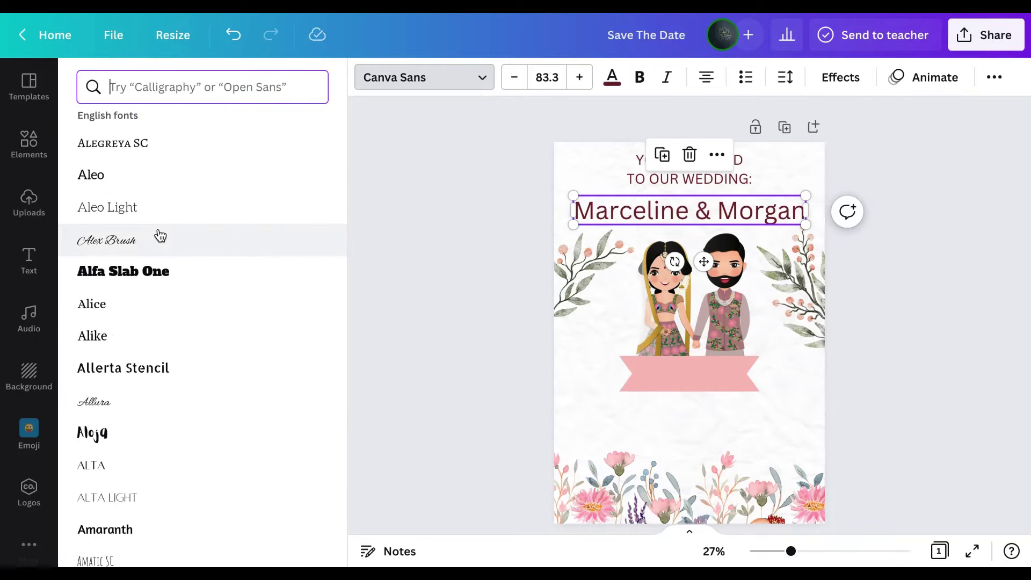
left_click(160, 235)
left_click_drag(574, 195, 554, 184)
Recolour only the ampersand between the couple's names light grey
left_click_drag(685, 206, 705, 210)
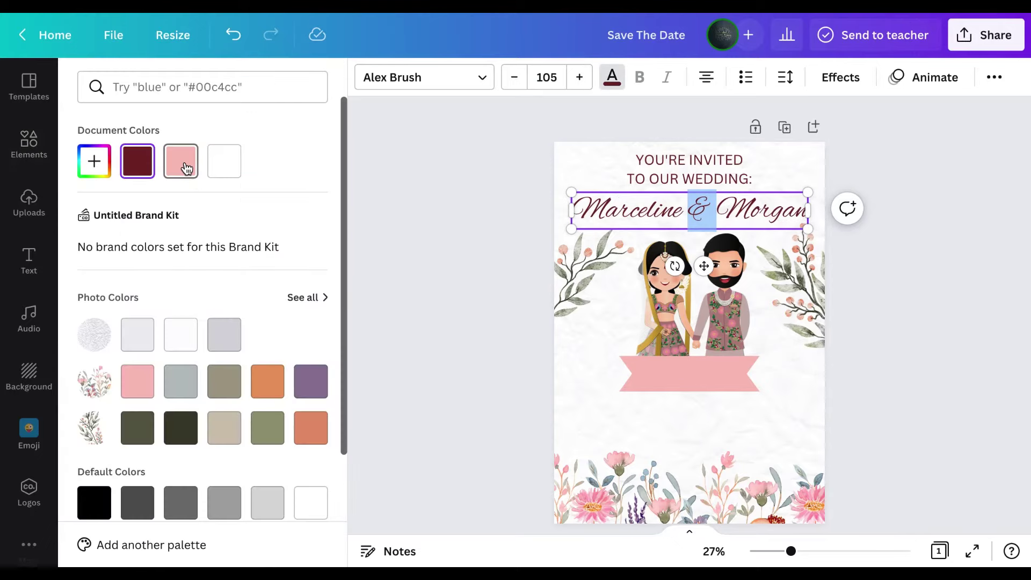
scroll(253, 430, "down", 2)
left_click(488, 361)
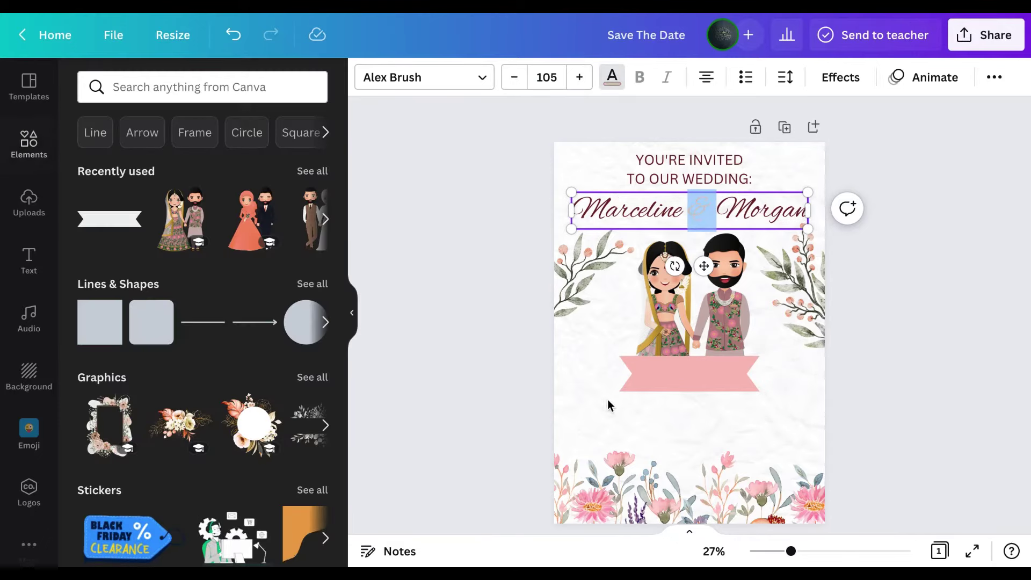
left_click(760, 400)
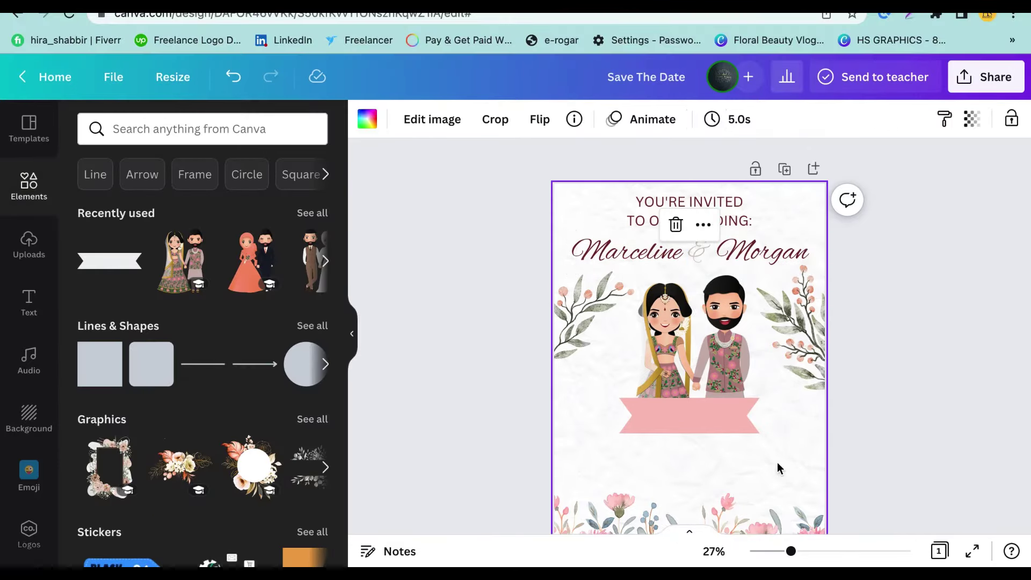
Add the text "Save the date" on the pink ribbon and set it in the Angelina font
left_click(778, 470)
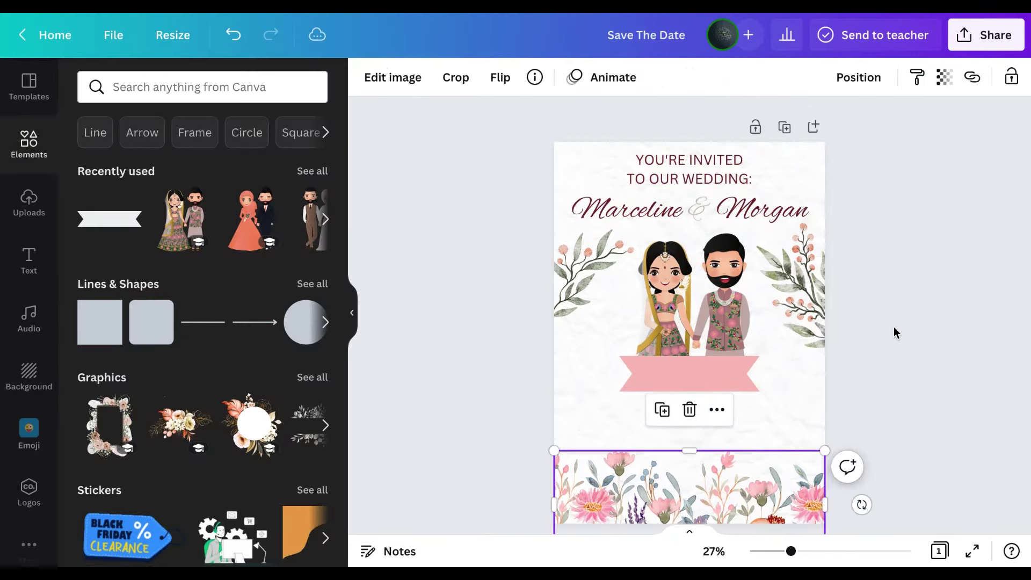
key("Tab")
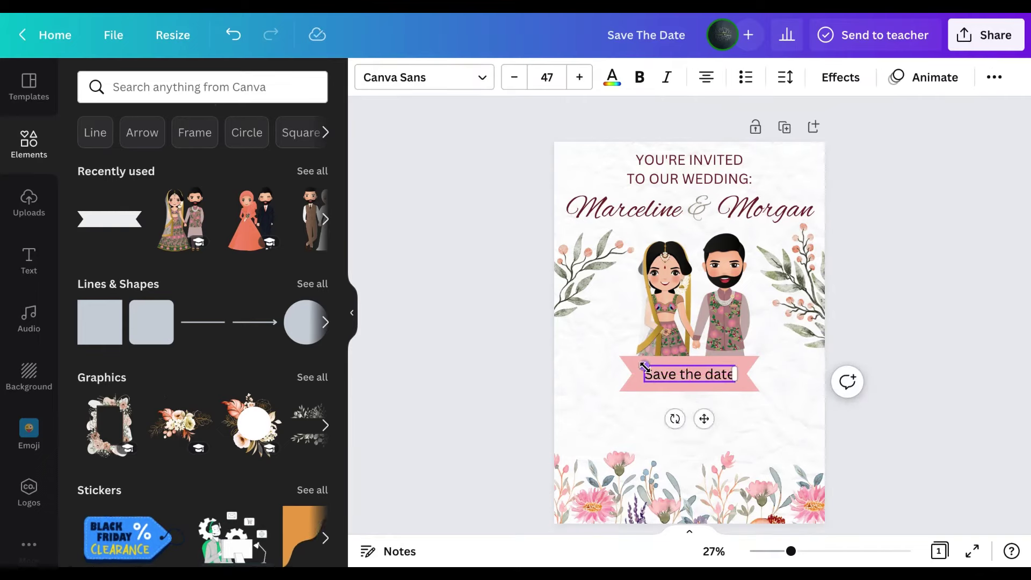
left_click(424, 78)
scroll(178, 260, "down", 1)
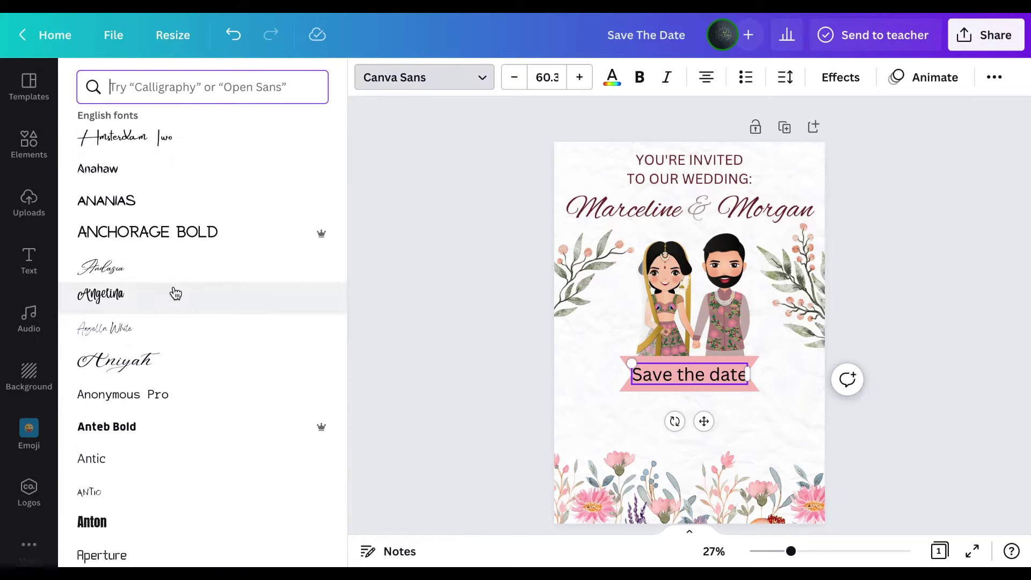
left_click(175, 293)
Recolour the ribbon text dark maroon and enlarge it to size 73.5, centred on the ribbon
left_click(612, 77)
left_click(181, 162)
left_click_drag(639, 365, 629, 358)
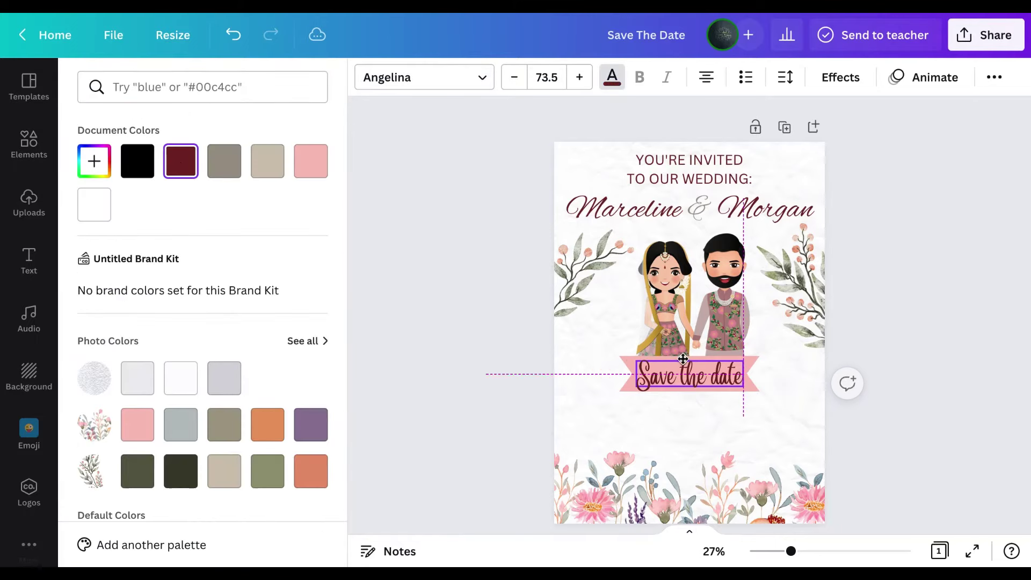
Add separate texts "SUNDAY", "17" and "AT 3PM" in a row beneath the ribbon
key("t")
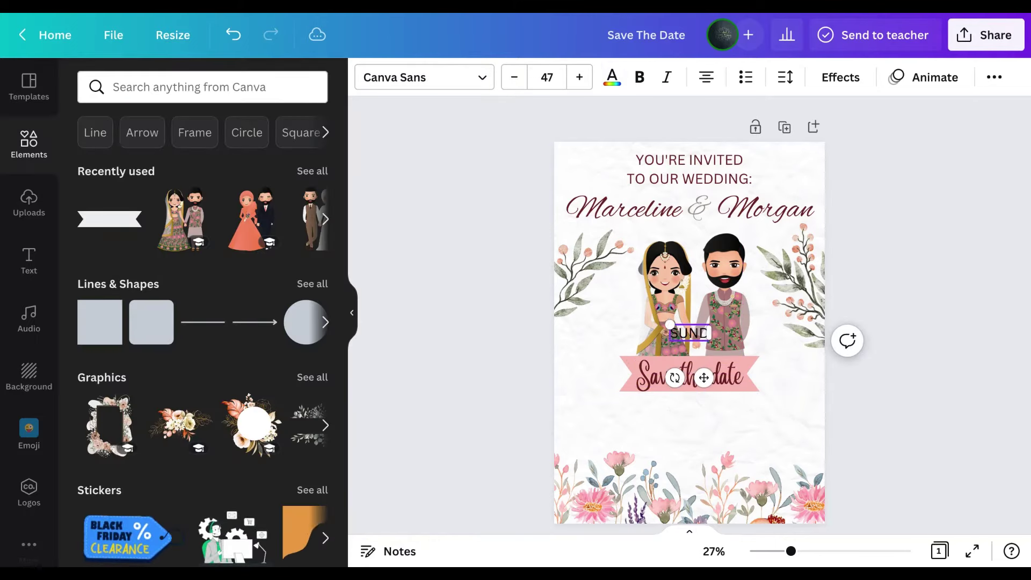
left_click(694, 452)
left_click_drag(690, 334, 589, 424)
left_click(722, 433)
key("t")
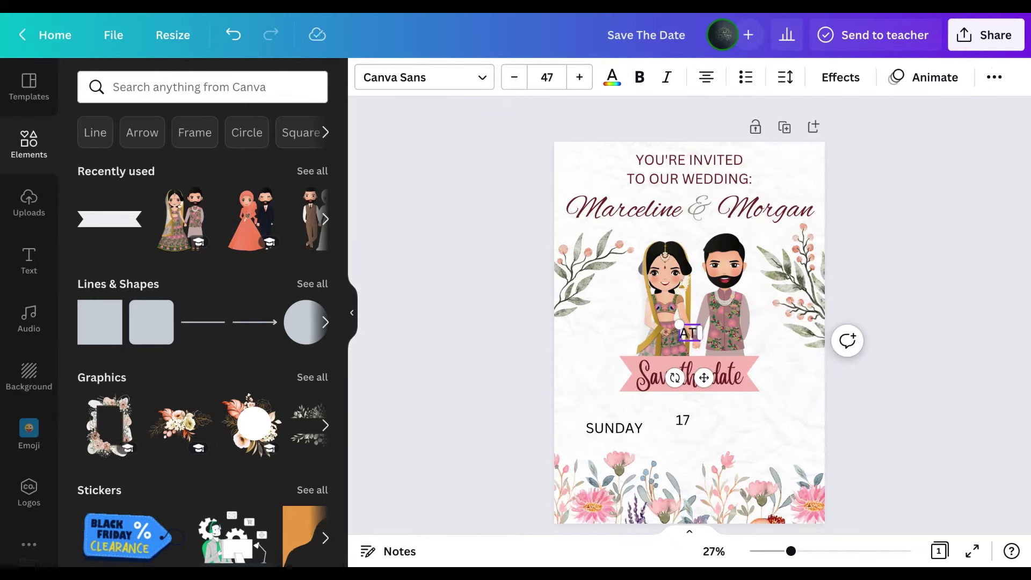
left_click_drag(688, 333, 751, 419)
left_click(702, 437)
Add a "2023" text beneath the 17 and a separate "APRIL" text
key("t")
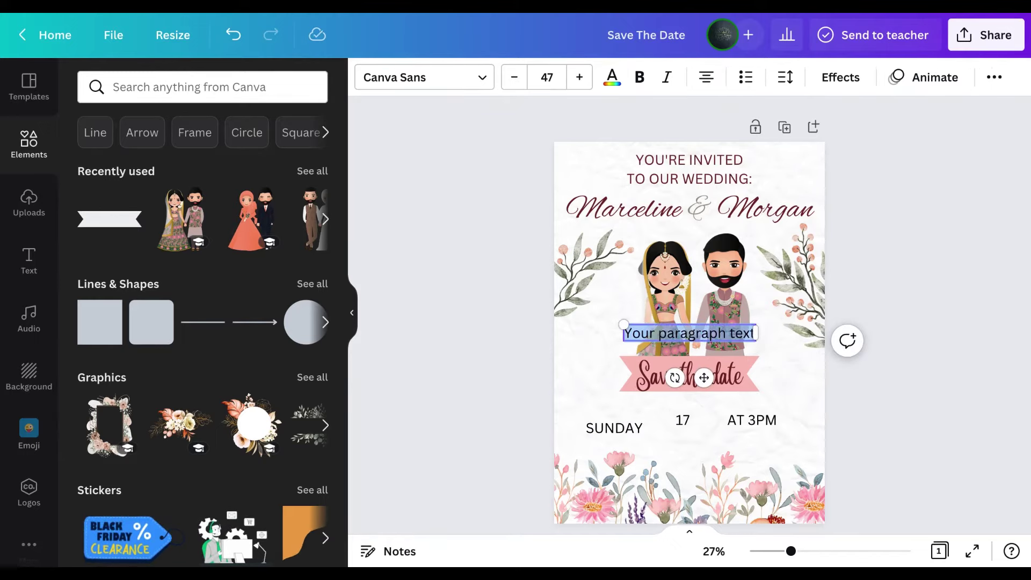
left_click(704, 452)
left_click_drag(690, 333, 699, 451)
left_click(706, 432)
key("t")
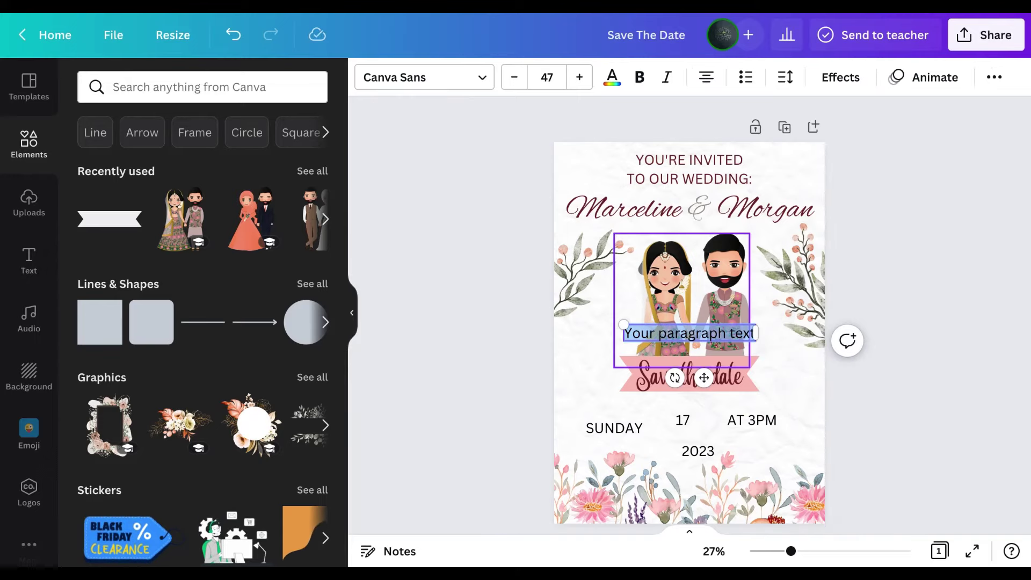
left_click(784, 371)
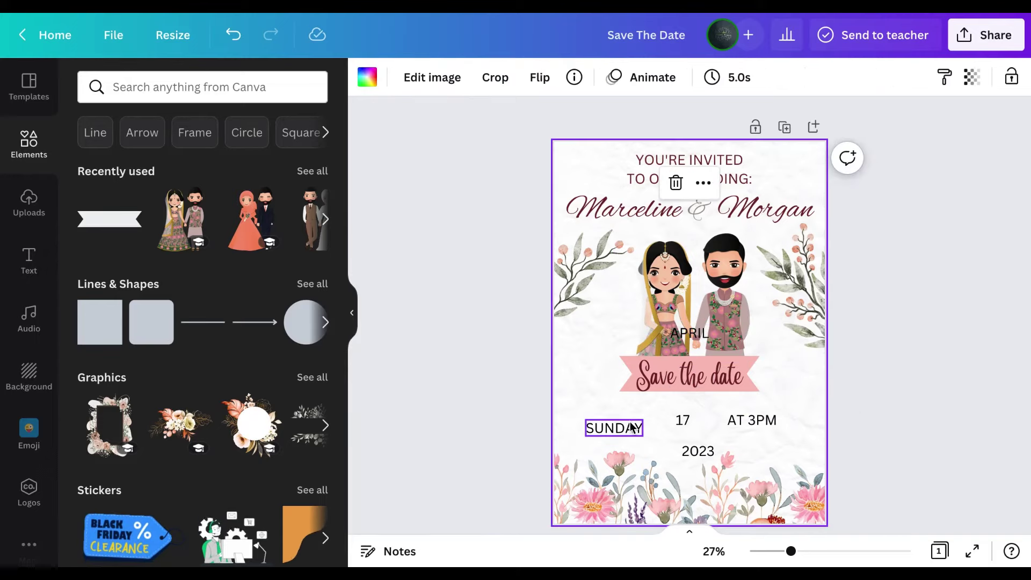
Level SUNDAY and AT 3PM with the 17, and stack APRIL above it and 2023 below it
left_click_drag(631, 427, 683, 414)
left_click_drag(751, 415, 750, 410)
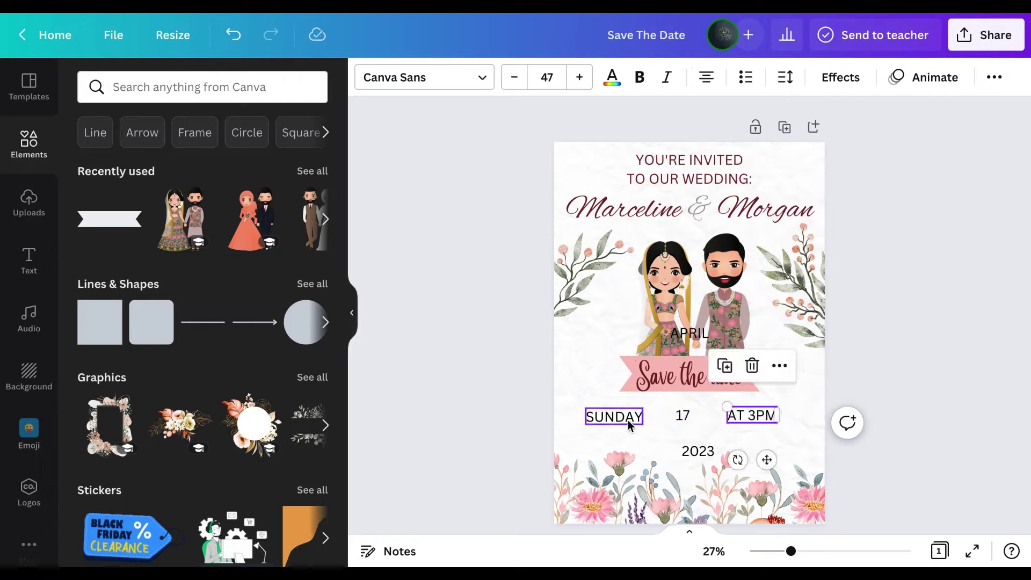
left_click_drag(629, 425, 642, 424)
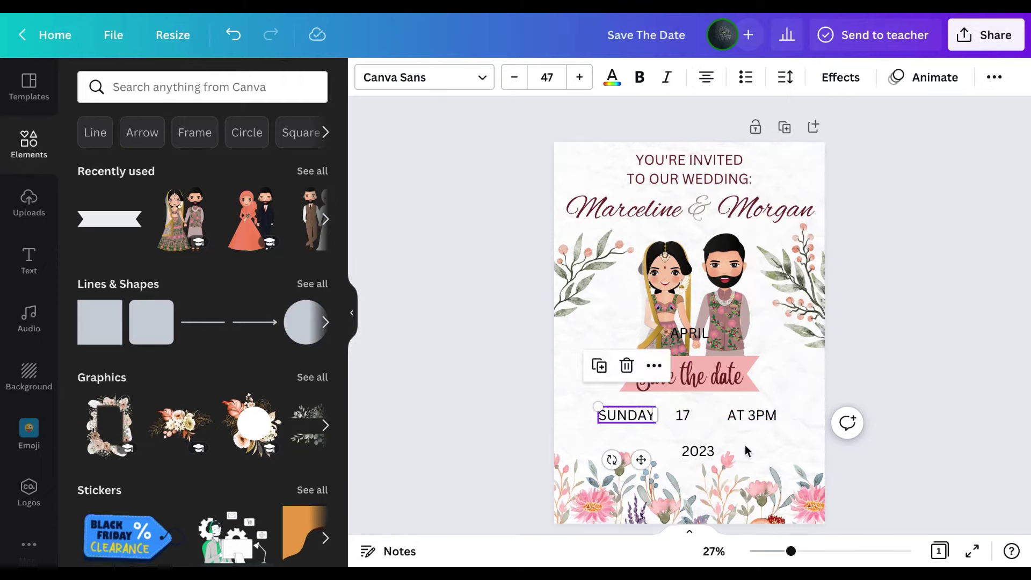
left_click_drag(706, 457, 697, 442)
left_click_drag(685, 337, 683, 407)
left_click(710, 434)
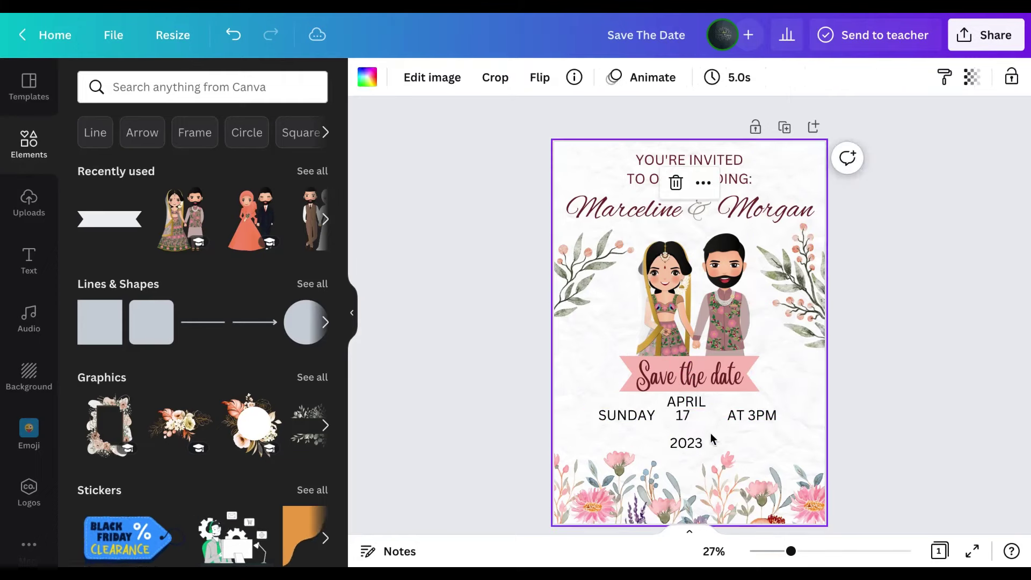
left_click_drag(694, 443, 695, 433)
left_click(658, 442)
Recolour all five date and time texts dark maroon
left_click(645, 417)
left_click(680, 405, "shift")
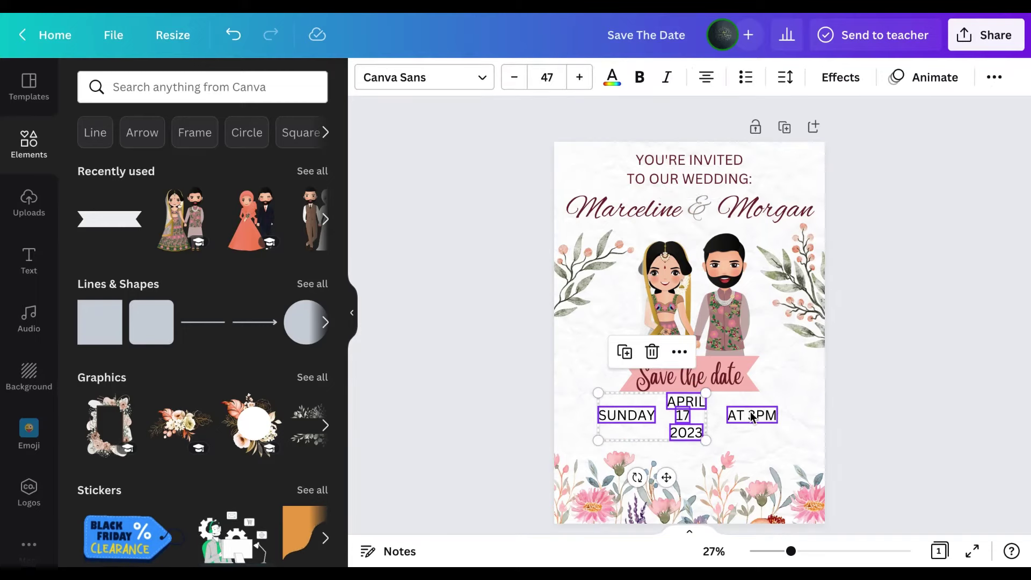
left_click(612, 80)
left_click(704, 439)
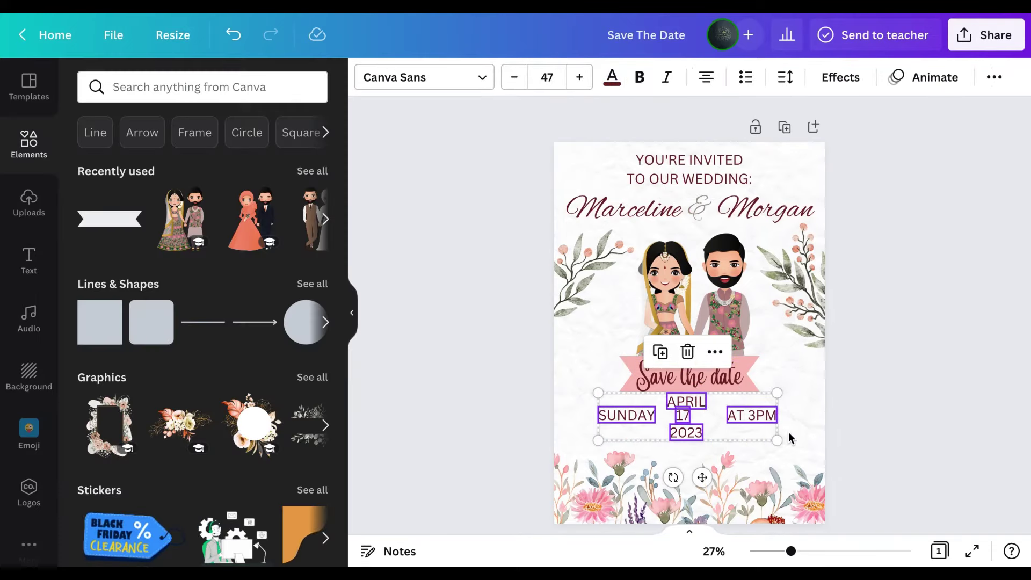
left_click(790, 401)
Make the day number 17 bold
left_click(685, 414)
key("ctrl+b")
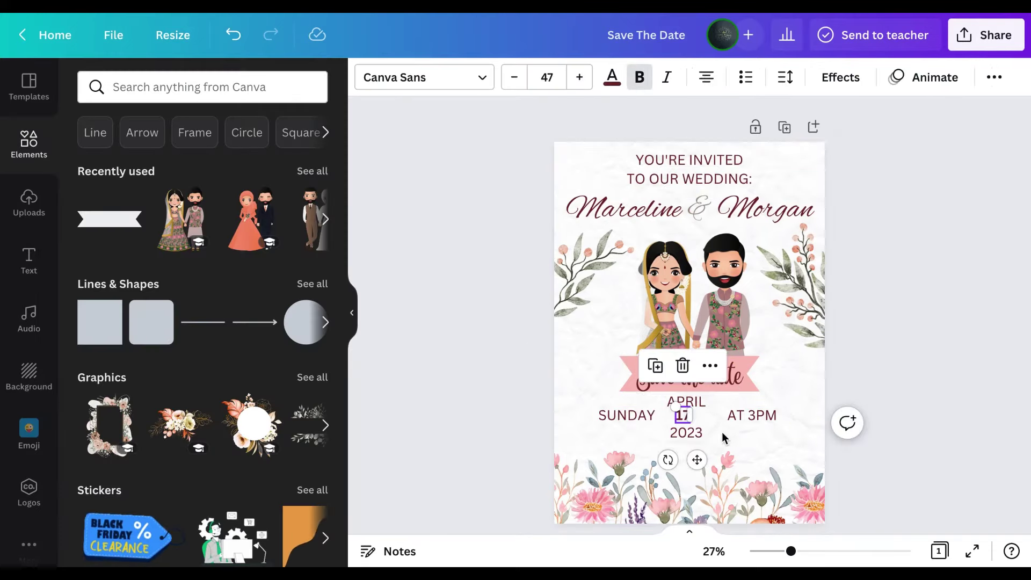
left_click(714, 429)
Even out the spacing of the date texts, lowering 17 and 2023 slightly and moving AT 3PM closer to the 17
scroll(687, 424, "up", 2)
left_click(639, 414)
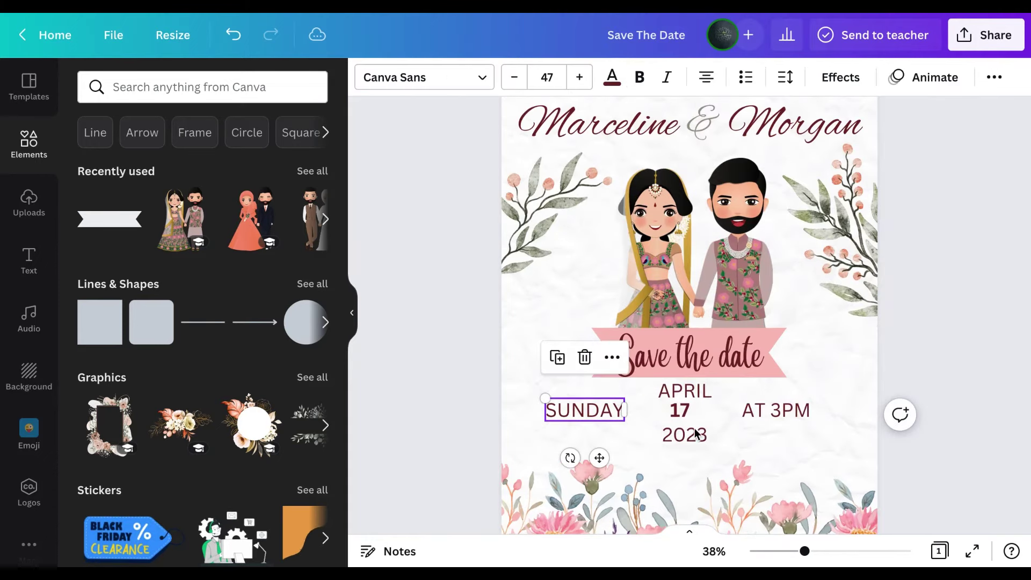
left_click_drag(766, 409, 754, 407)
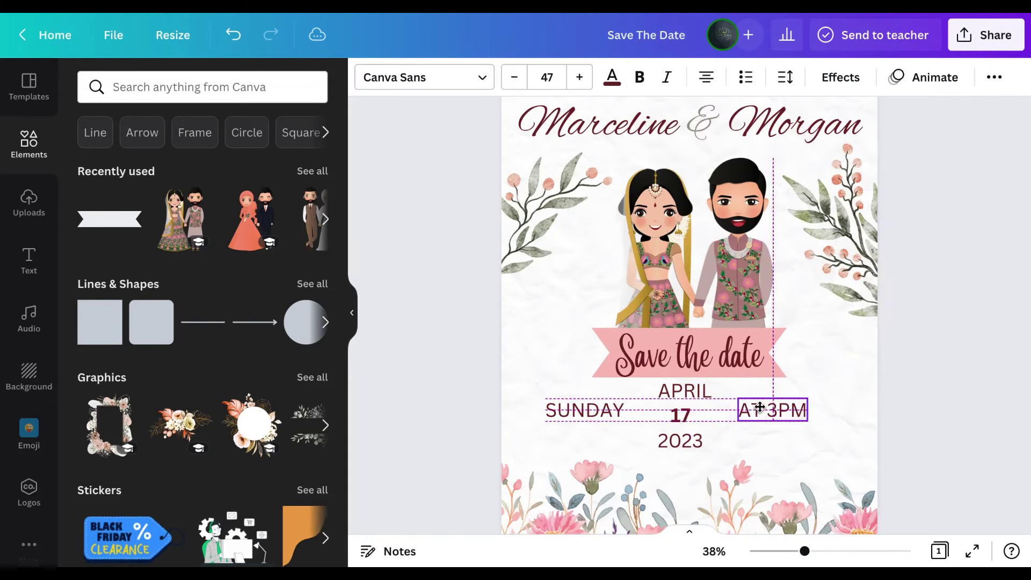
Search the elements for "line" and add a line with bar ends as a short divider
left_click(491, 314)
left_click(204, 87)
type("line")
key("Return")
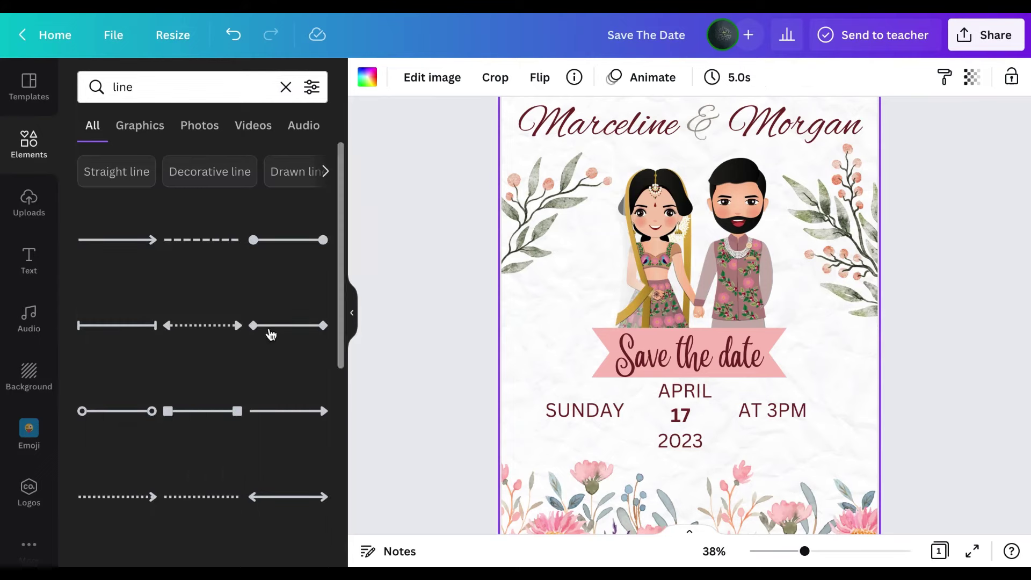
left_click(271, 333)
left_click_drag(674, 333, 794, 361)
left_click(794, 359)
Place upright bar-ended divider lines on both sides of the 17 and colour them dark maroon
left_click_drag(691, 337, 733, 411)
left_click(641, 422)
left_click(368, 77)
left_click(179, 161)
left_click(639, 412)
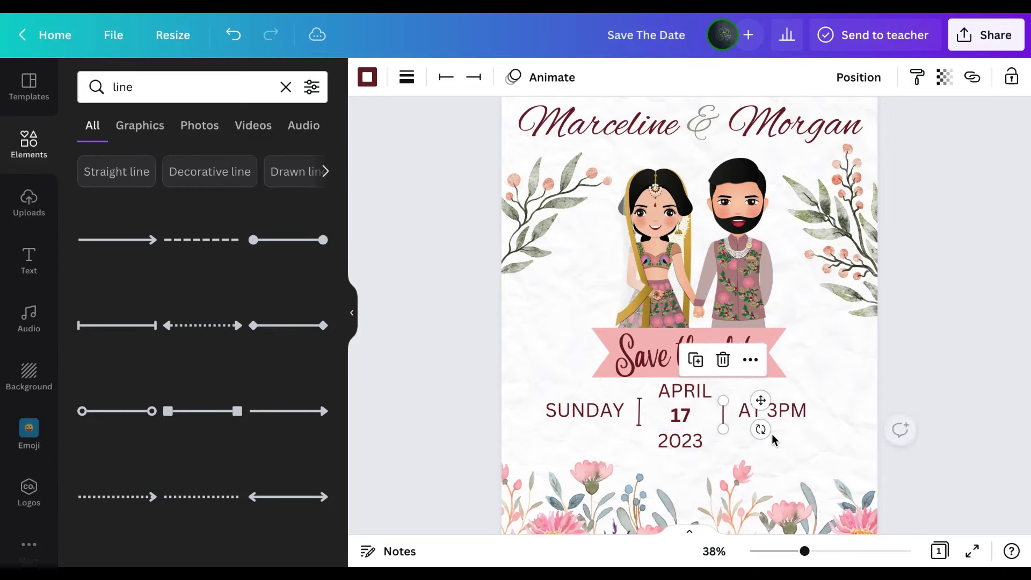
Scale down the date texts with their dividers and tighten their alignment beneath the ribbon
left_click(659, 422)
scroll(720, 427, "up", 5)
left_click(554, 361)
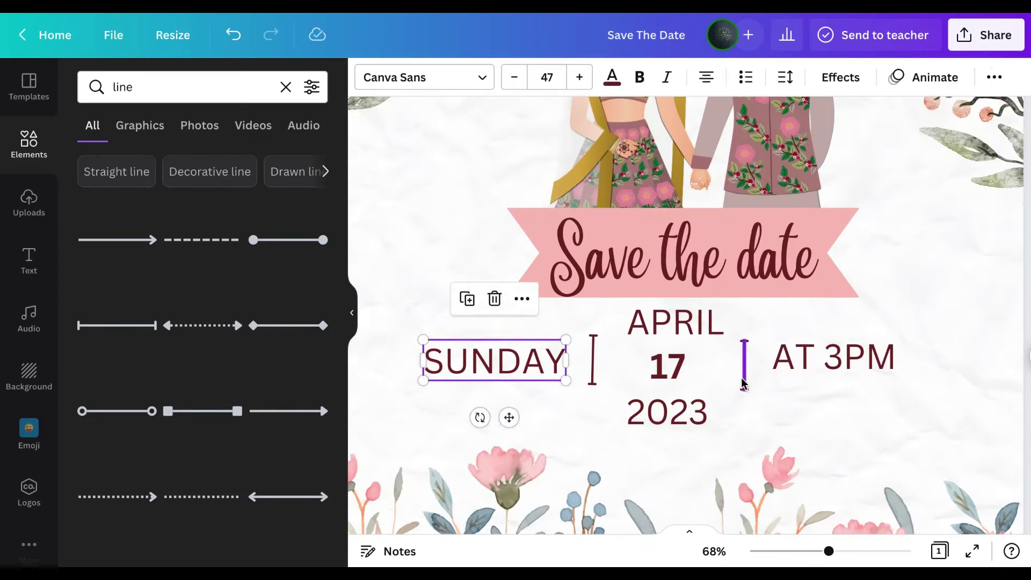
left_click(743, 380)
left_click(695, 414)
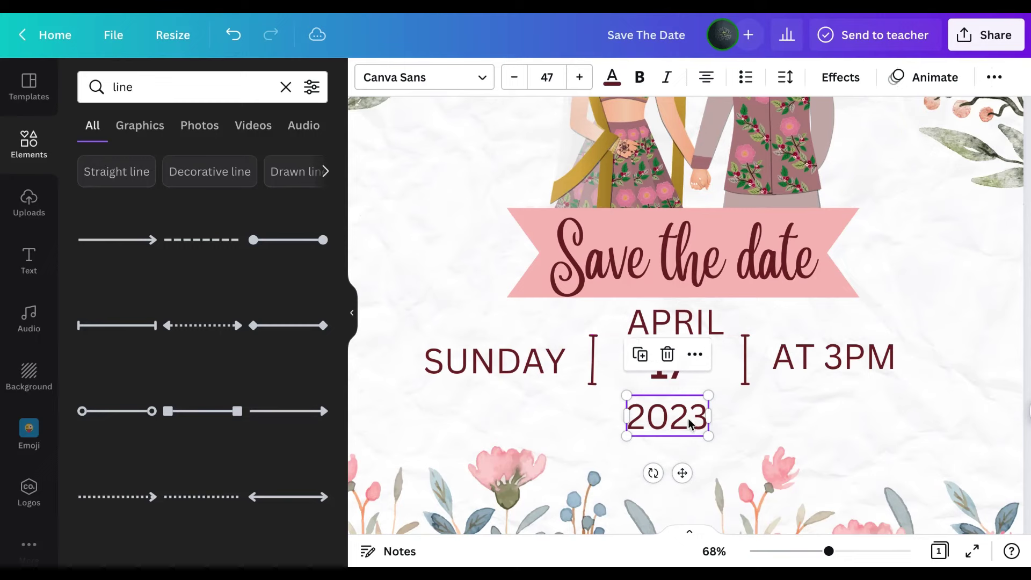
key("Tab")
key("Tab")
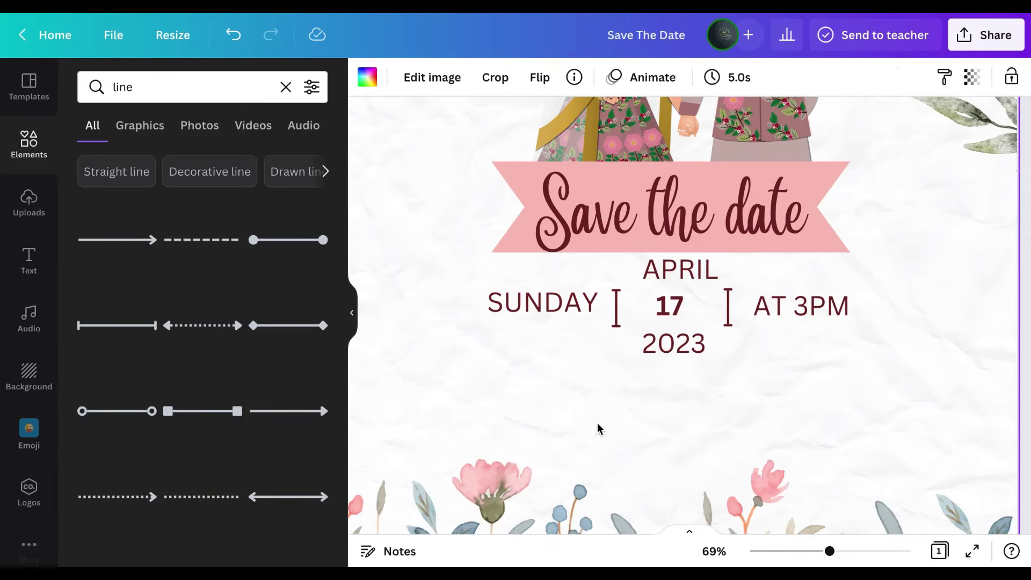
Add the venue text "BROCELLE HOTEL" at size 36 beneath the date and colour it dark maroon
type("tBRO")
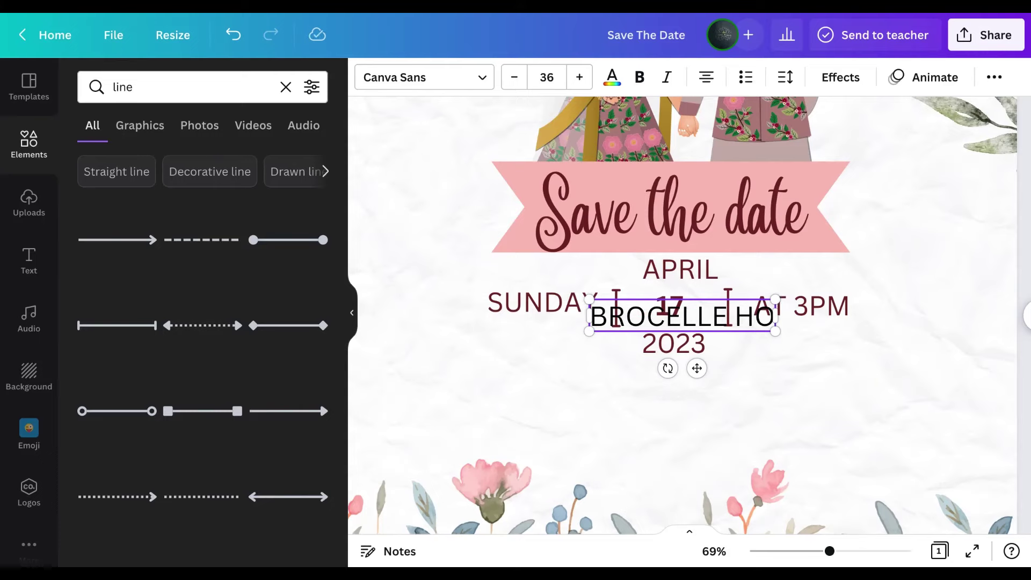
left_click(752, 414)
left_click_drag(704, 321, 690, 384)
left_click(612, 77)
left_click(531, 417)
left_click(518, 411)
Add the venue's street address at size 36 beneath the hotel name and colour it dark maroon
type("t123")
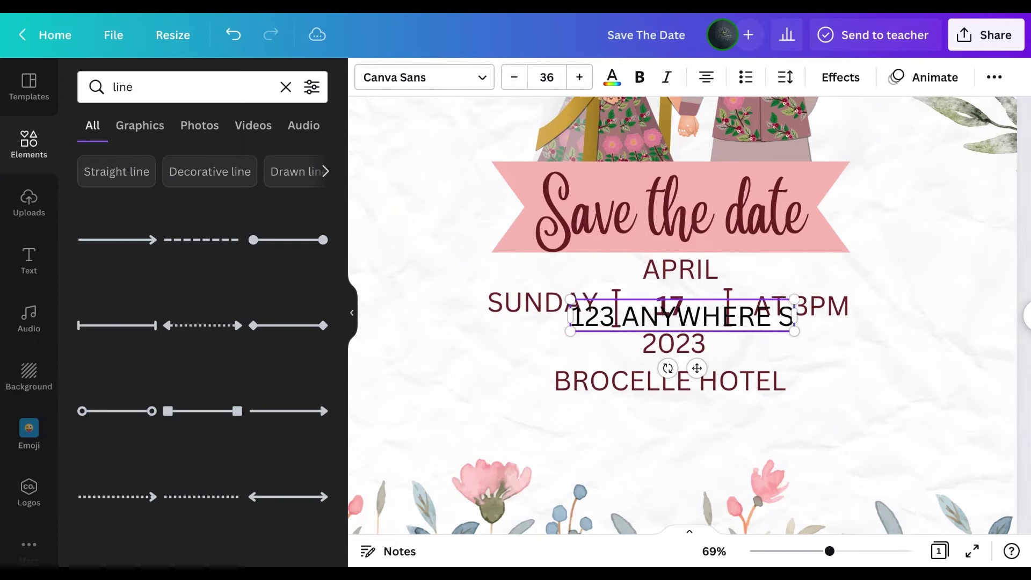
type(" ANY CI")
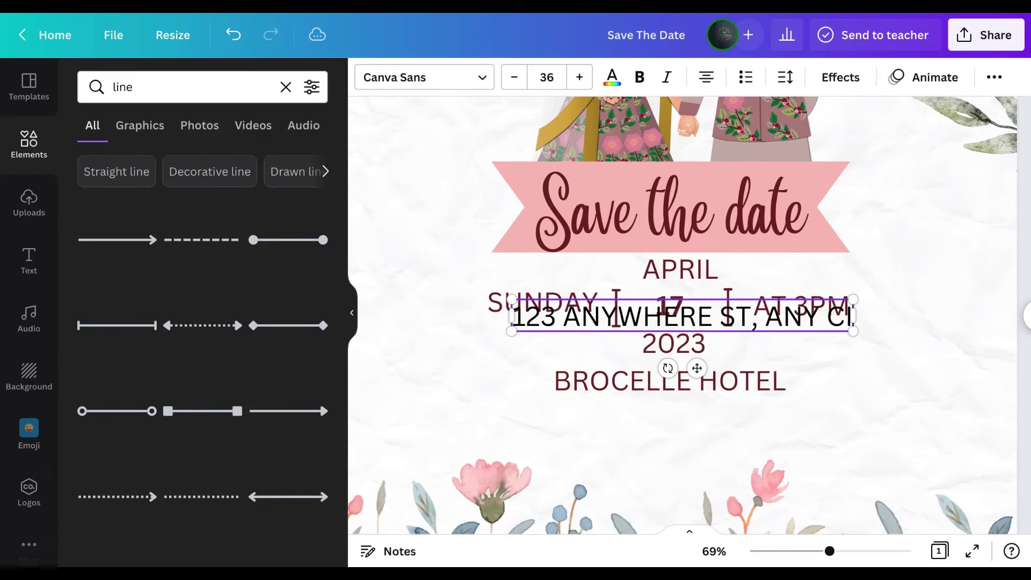
type("TY")
left_click(734, 425)
left_click_drag(724, 324, 706, 435)
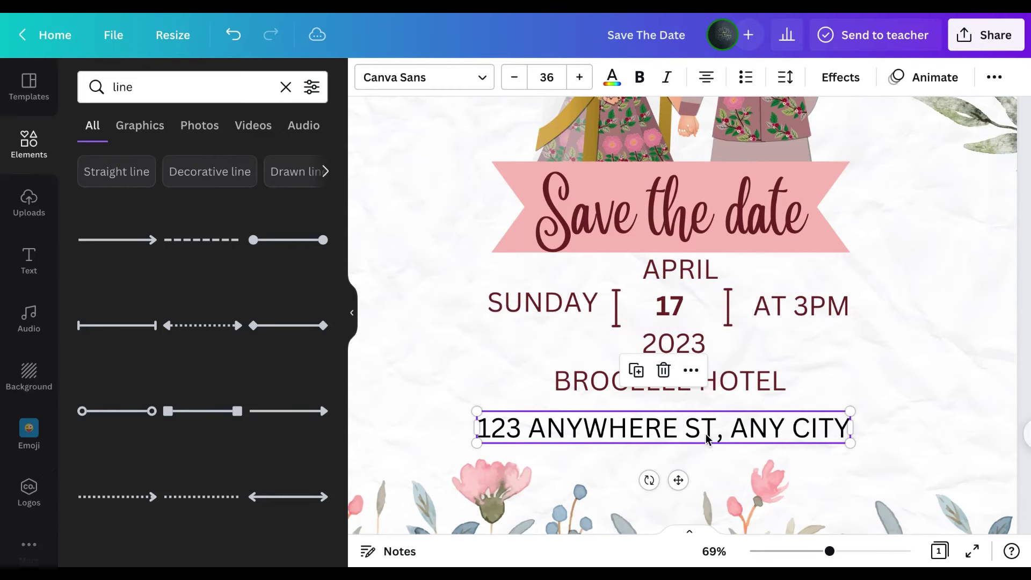
left_click(623, 81)
left_click(183, 163)
Nudge the watercolor flower border along the invitation's lower edge slightly to the left
scroll(467, 339, "down", 5)
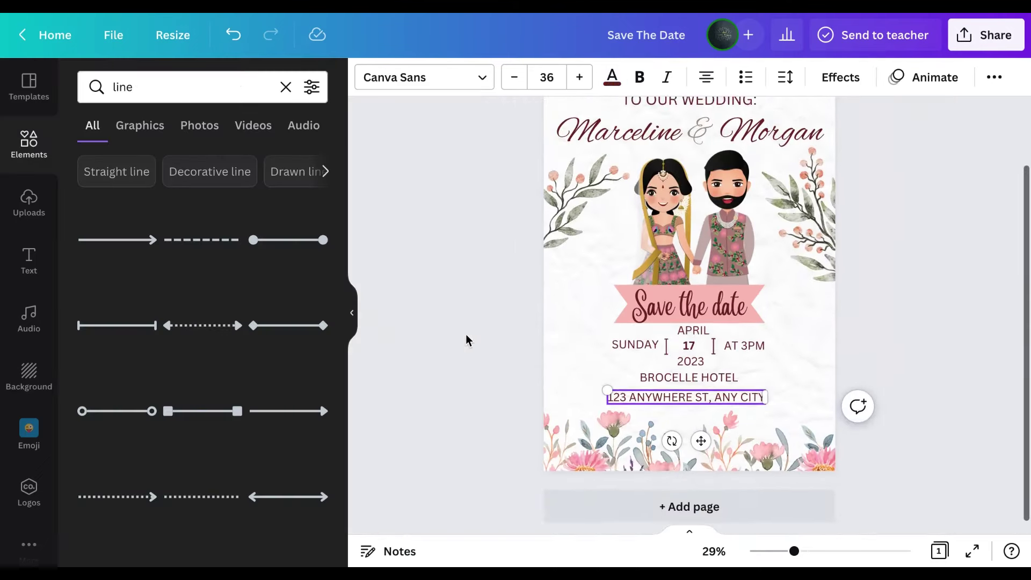
scroll(467, 340, "up", 1)
mouse_move(783, 455)
left_mouse_down()
mouse_move(784, 437)
mouse_move(771, 452)
left_mouse_up()
left_click(865, 414)
scroll(799, 375, "up", 2)
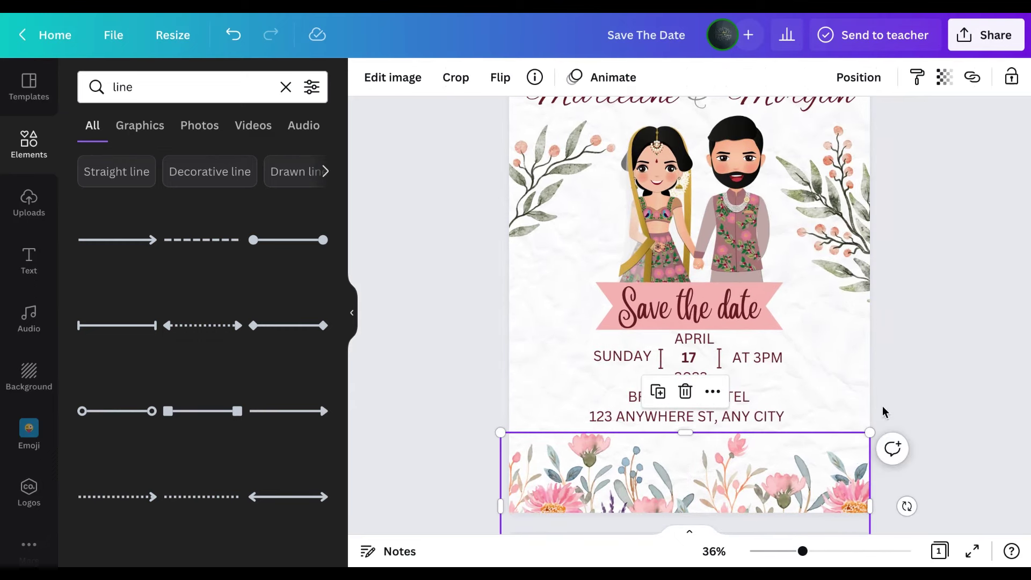
left_click(965, 384)
Download the finished invitation as a PNG
scroll(773, 292, "up", 3)
scroll(778, 291, "down", 3)
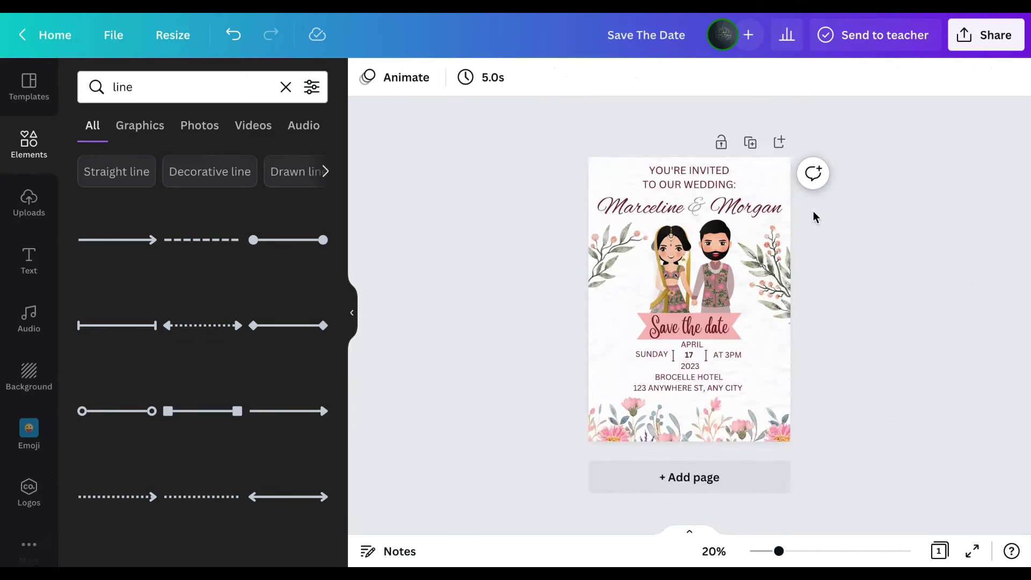
scroll(795, 237, "up", 2)
left_click(991, 33)
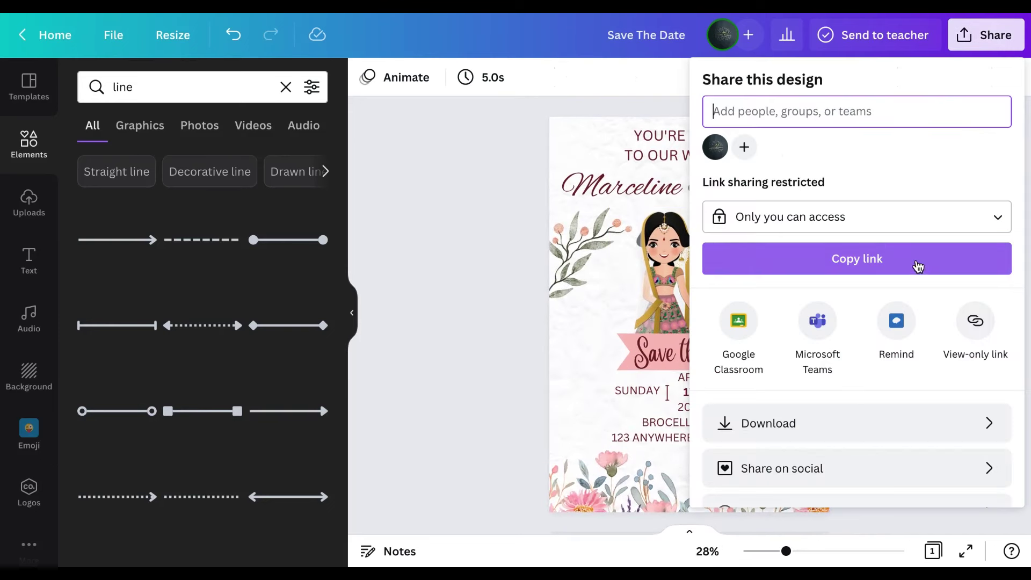
left_click(856, 423)
left_click(854, 367)
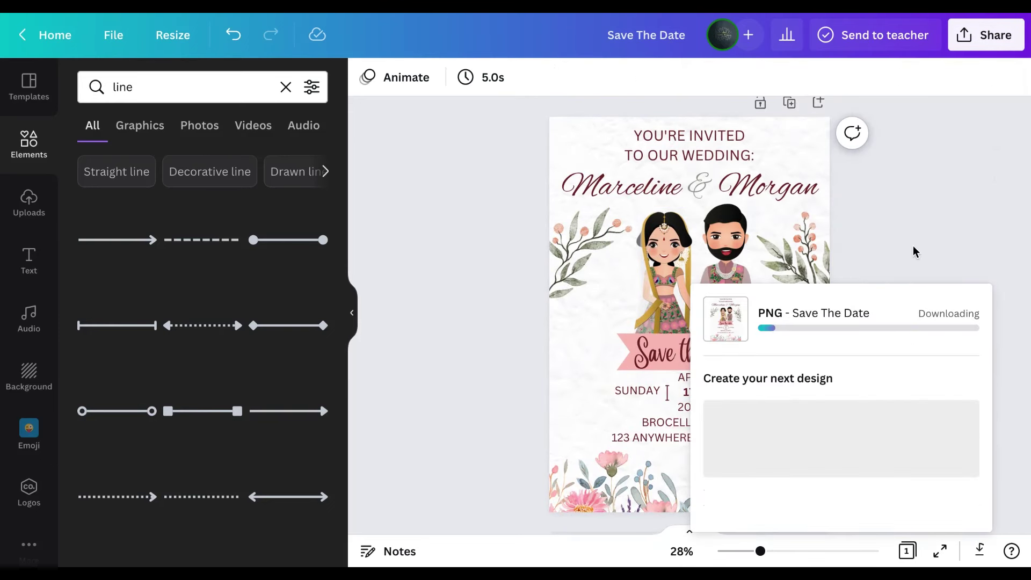